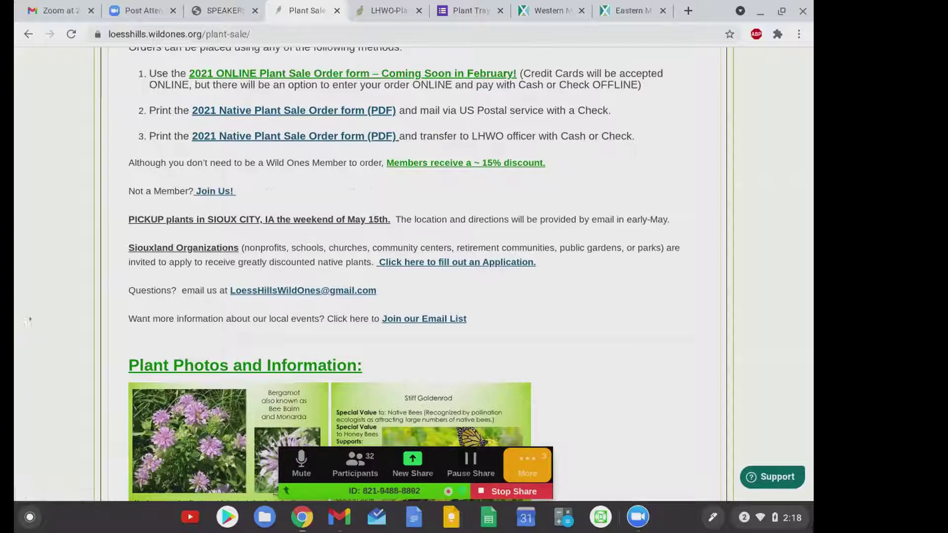
Examine the native plant photos and tree and shrub fact sheet list on the Plant Sale page, ending back at the welcome section.
{"action": "scroll", "coordinate": [29, 319], "scroll_direction": "down", "scroll_amount": 3}
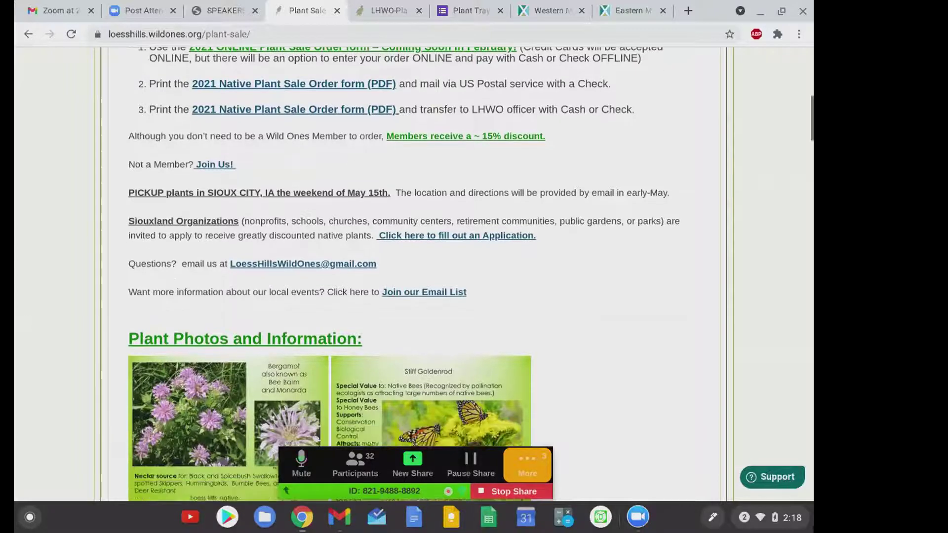
{"action": "scroll", "coordinate": [329, 274], "scroll_direction": "down", "scroll_amount": 8}
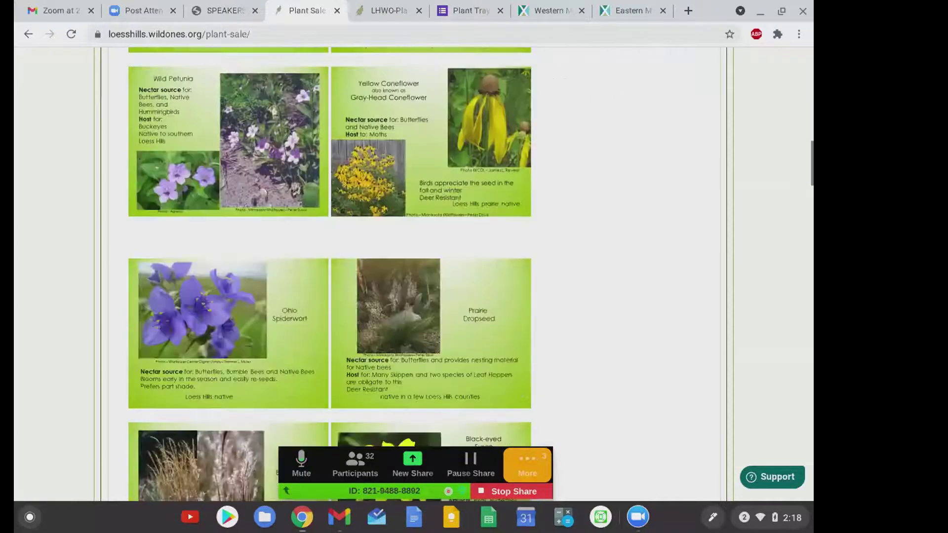
{"action": "scroll", "coordinate": [329, 274], "scroll_direction": "down", "scroll_amount": 4}
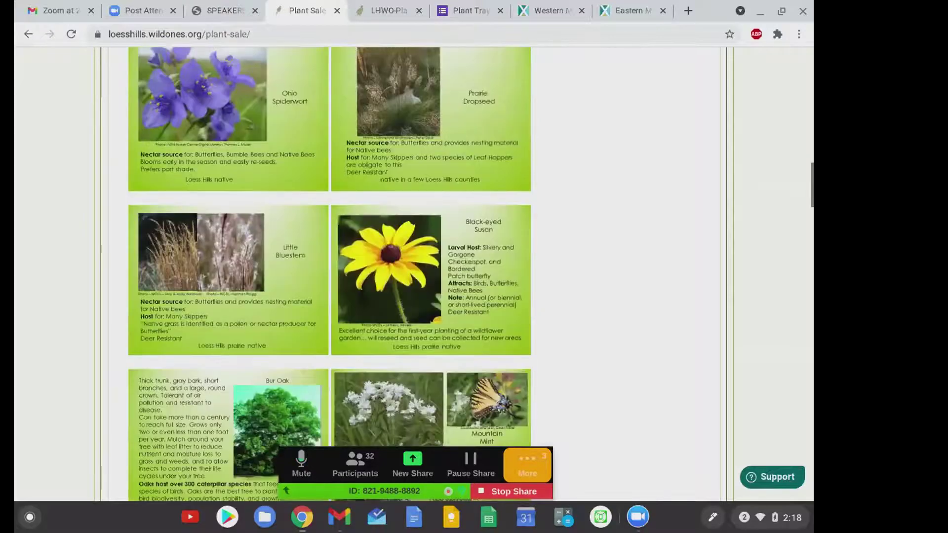
{"action": "scroll", "coordinate": [329, 274], "scroll_direction": "down", "scroll_amount": 9}
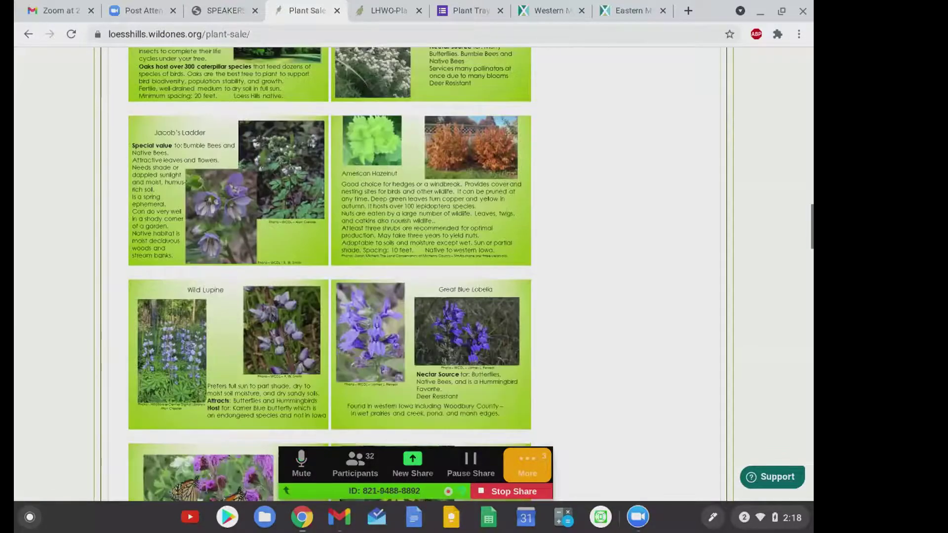
{"action": "scroll", "coordinate": [329, 274], "scroll_direction": "down", "scroll_amount": 6}
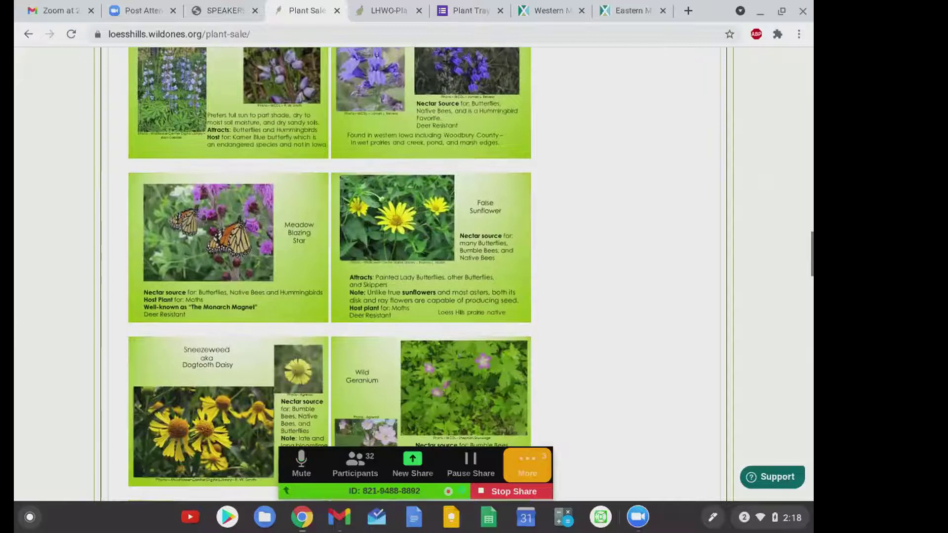
{"action": "scroll", "coordinate": [329, 274], "scroll_direction": "down", "scroll_amount": 6}
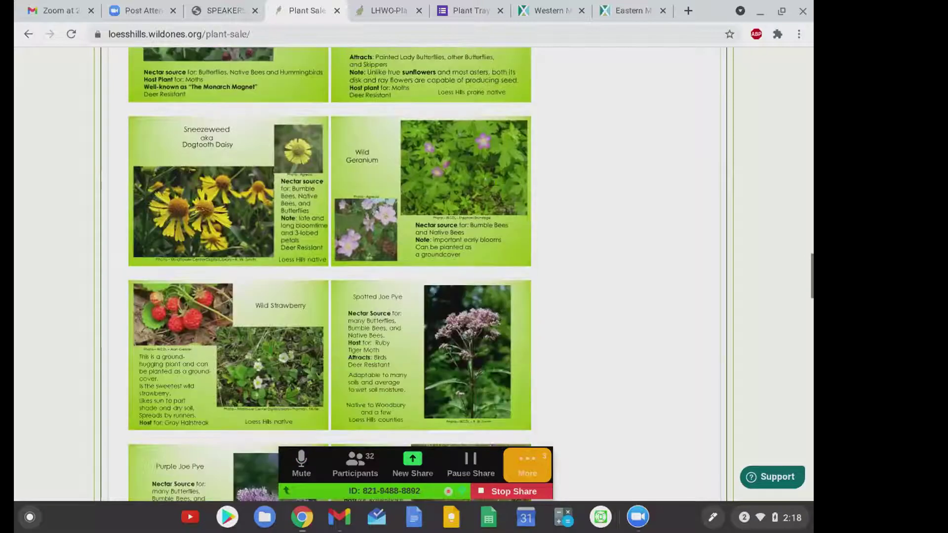
{"action": "scroll", "coordinate": [329, 274], "scroll_direction": "down", "scroll_amount": 10}
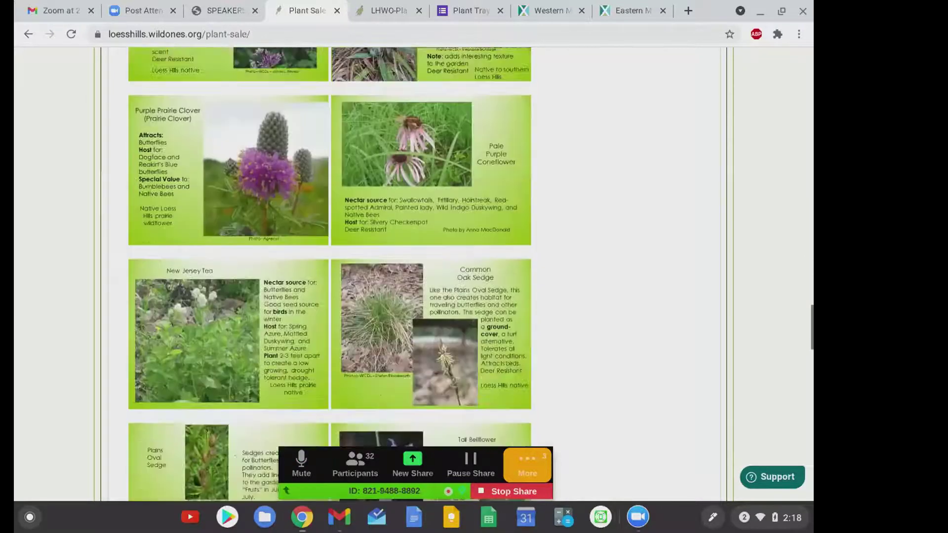
{"action": "scroll", "coordinate": [208, 264], "scroll_direction": "down", "scroll_amount": 10}
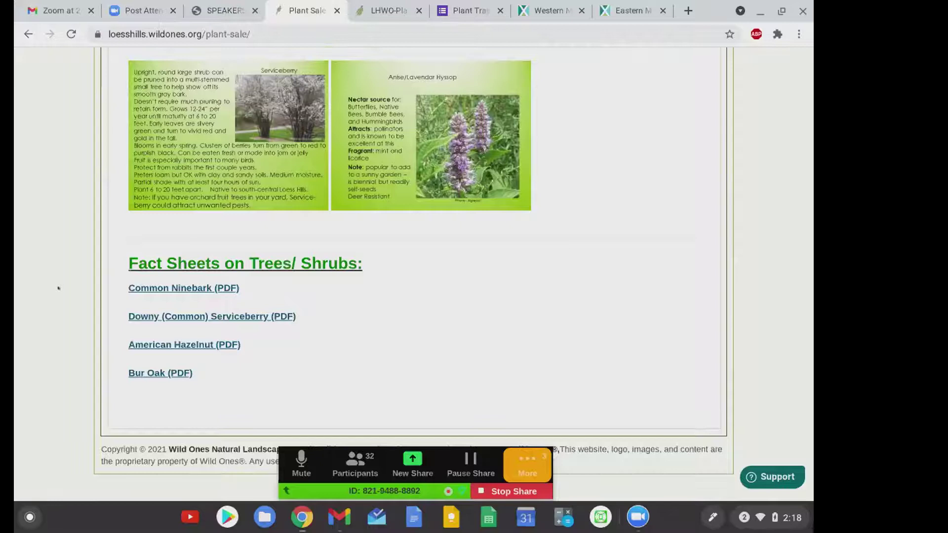
{"action": "scroll", "coordinate": [95, 276], "scroll_direction": "up", "scroll_amount": 10}
{"action": "scroll", "coordinate": [330, 274], "scroll_direction": "up", "scroll_amount": 10}
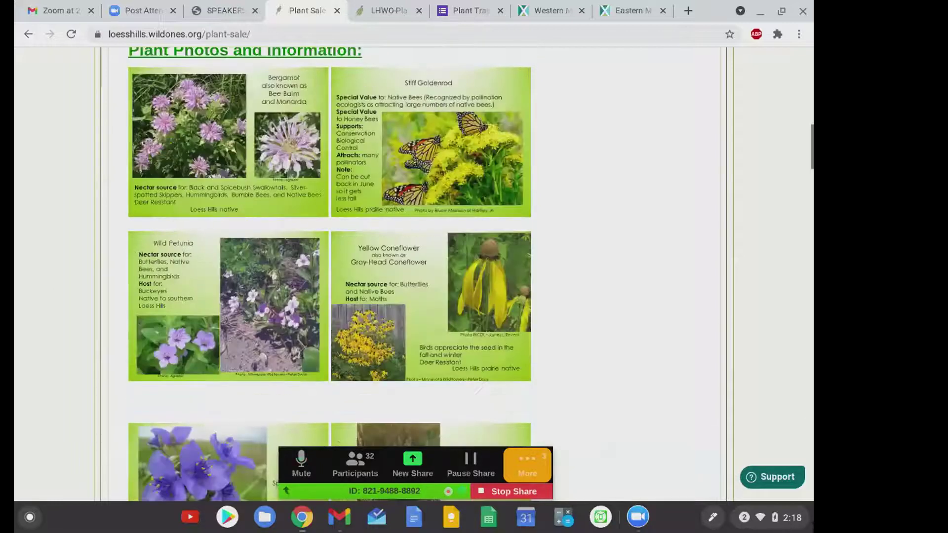
{"action": "scroll", "coordinate": [414, 274], "scroll_direction": "up", "scroll_amount": 10}
{"action": "scroll", "coordinate": [415, 274], "scroll_direction": "down", "scroll_amount": 4}
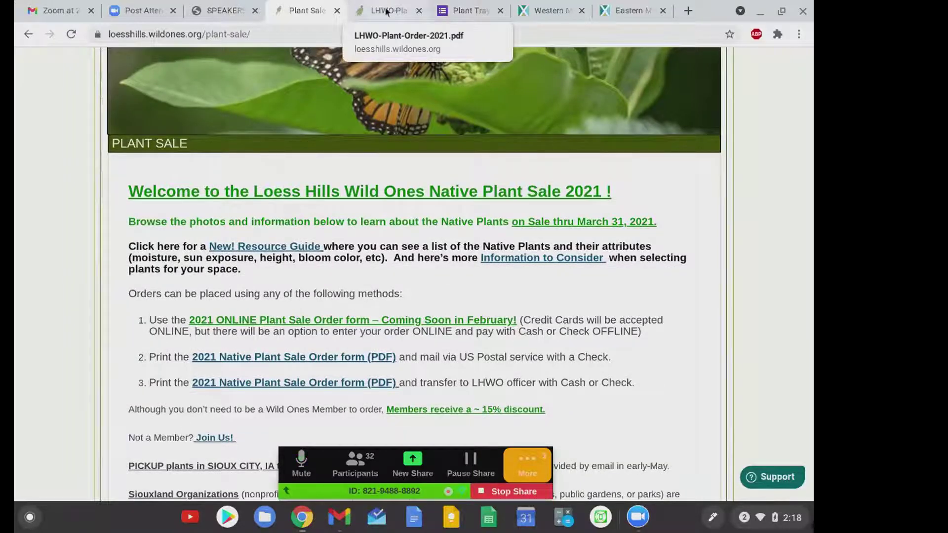
Open the LHWO-Plant-Order-2021.pdf order form and review its species chart and the Native Trees and Shrubs table.
{"action": "left_click", "coordinate": [387, 12]}
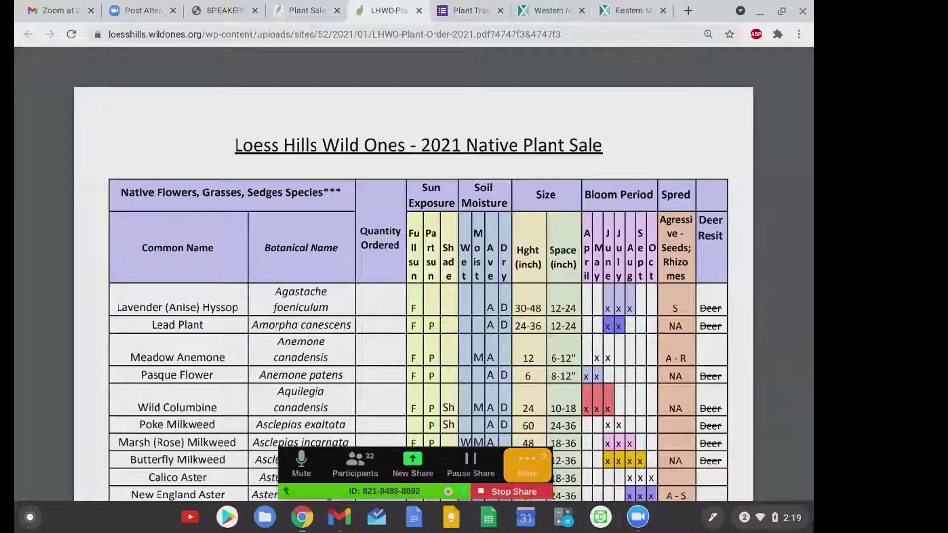
{"action": "scroll", "coordinate": [414, 297], "scroll_direction": "down", "scroll_amount": 3}
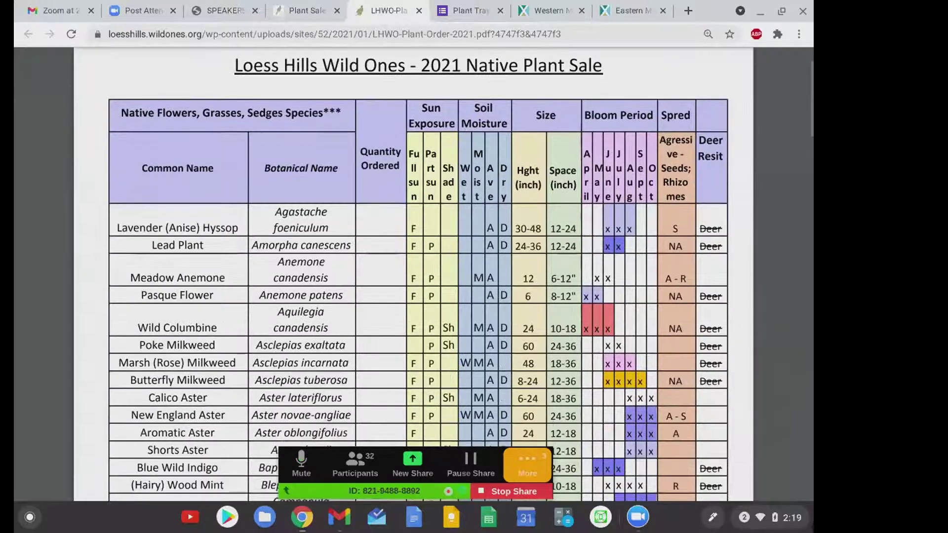
{"action": "scroll", "coordinate": [413, 296], "scroll_direction": "down", "scroll_amount": 2}
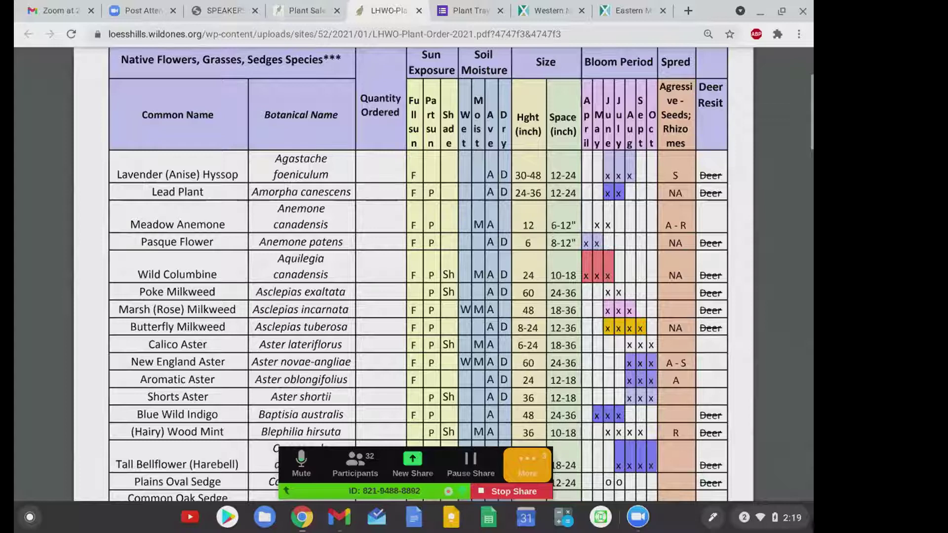
{"action": "scroll", "coordinate": [418, 274], "scroll_direction": "down", "scroll_amount": 3}
{"action": "scroll", "coordinate": [418, 274], "scroll_direction": "down", "scroll_amount": 14}
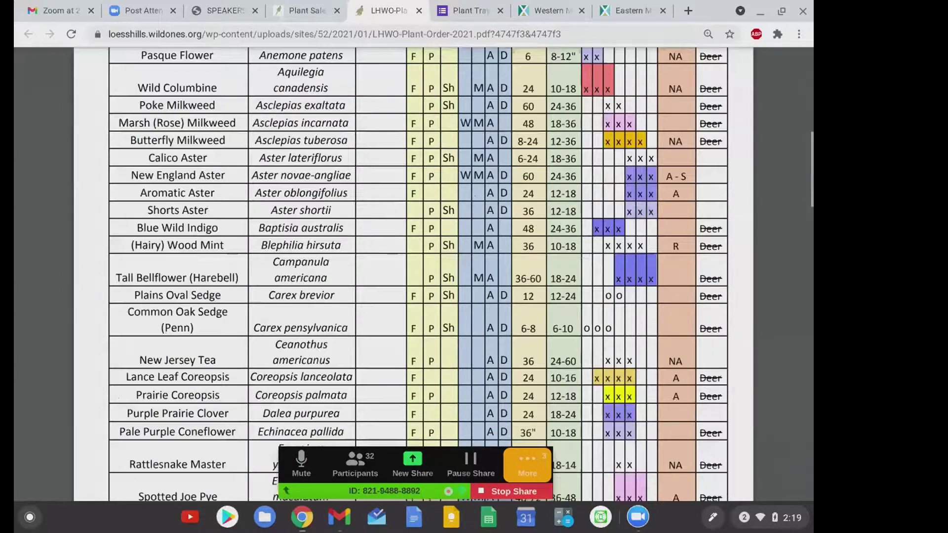
{"action": "scroll", "coordinate": [418, 274], "scroll_direction": "down", "scroll_amount": 10}
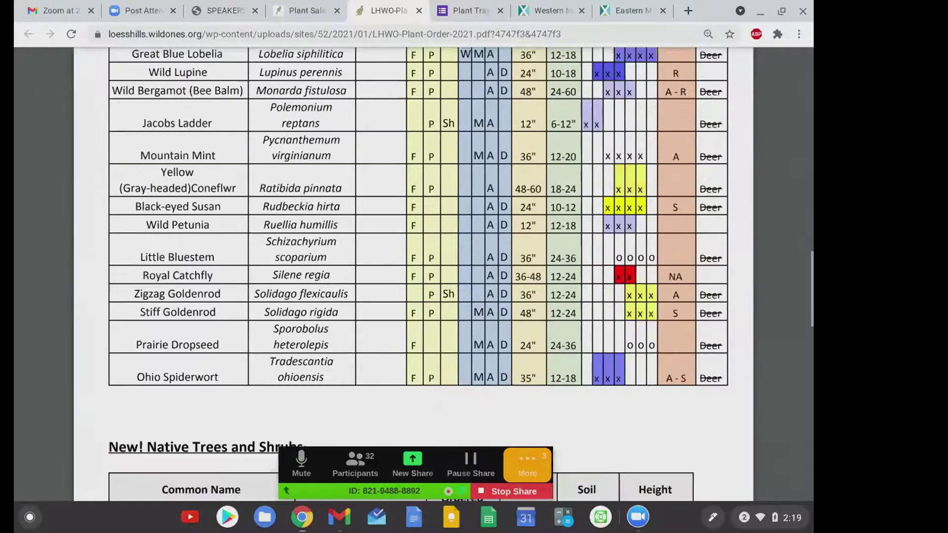
{"action": "scroll", "coordinate": [418, 274], "scroll_direction": "down", "scroll_amount": 2}
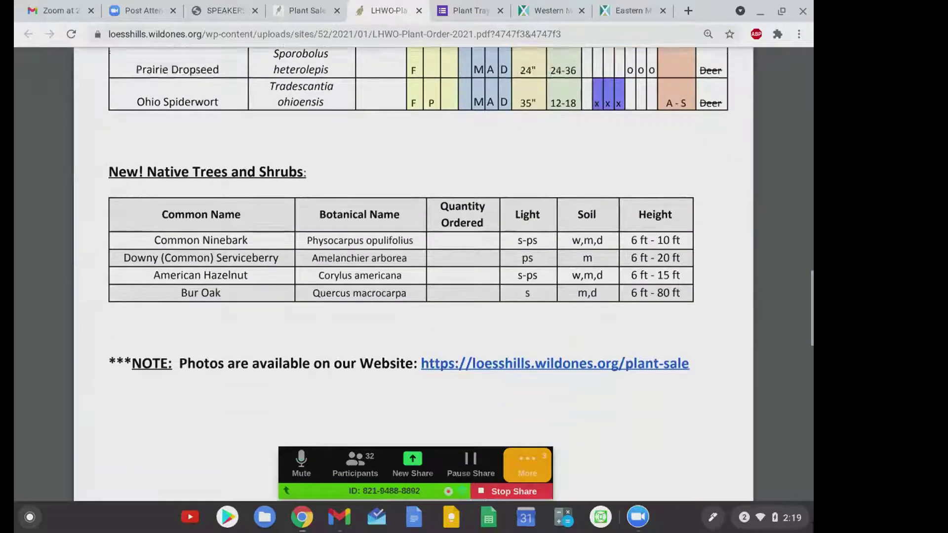
{"action": "scroll", "coordinate": [418, 274], "scroll_direction": "down", "scroll_amount": 4}
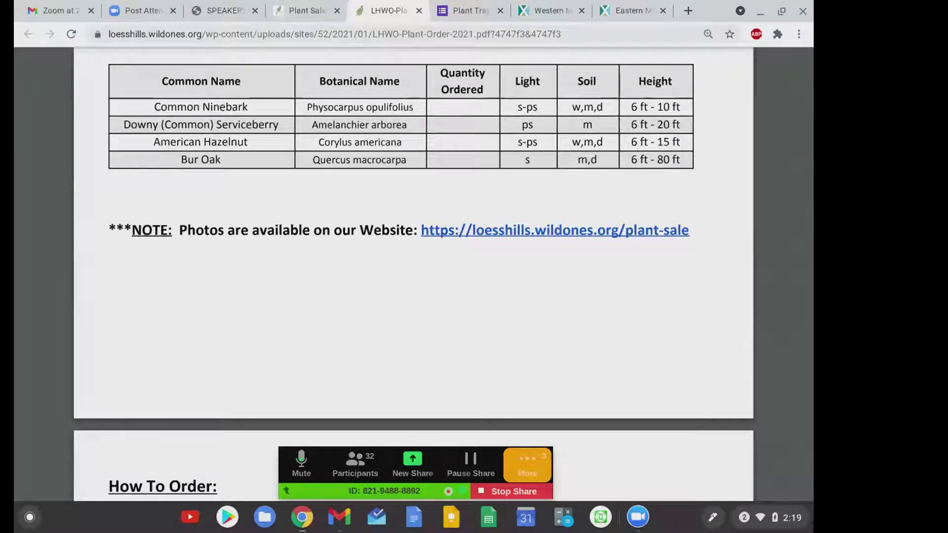
Review the order form's How To Order instructions, Plant Prices, order deadline and pickup details.
{"action": "scroll", "coordinate": [418, 274], "scroll_direction": "down", "scroll_amount": 3}
{"action": "scroll", "coordinate": [418, 274], "scroll_direction": "down", "scroll_amount": 13}
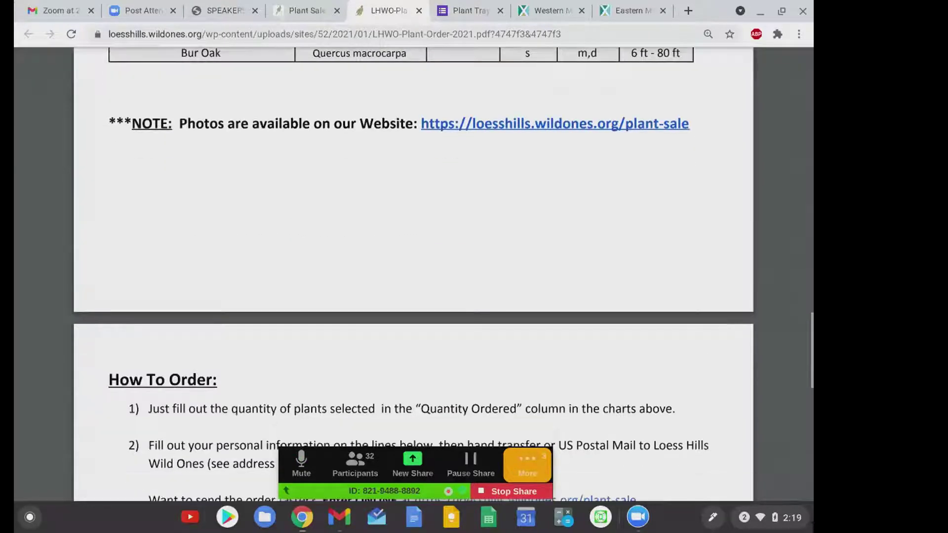
{"action": "scroll", "coordinate": [418, 275], "scroll_direction": "down", "scroll_amount": 1}
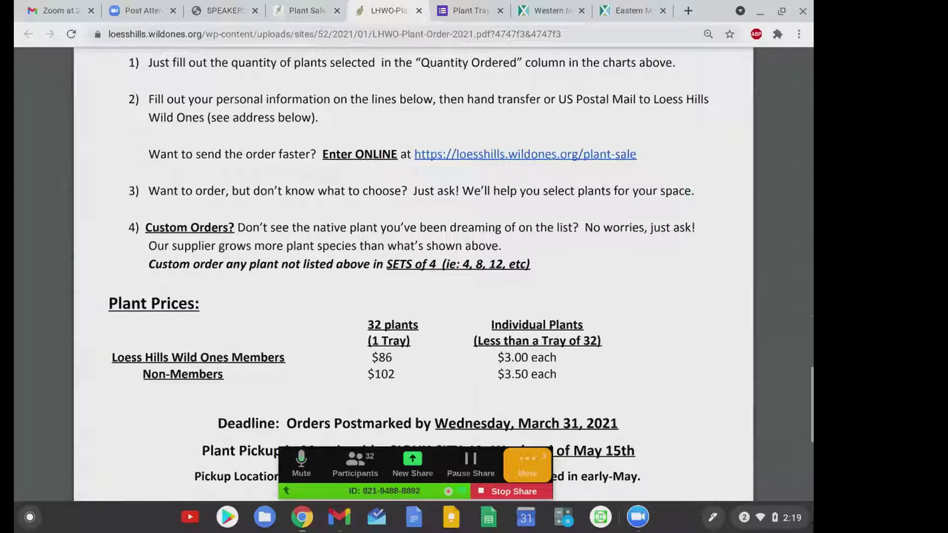
{"action": "scroll", "coordinate": [418, 275], "scroll_direction": "down", "scroll_amount": 1}
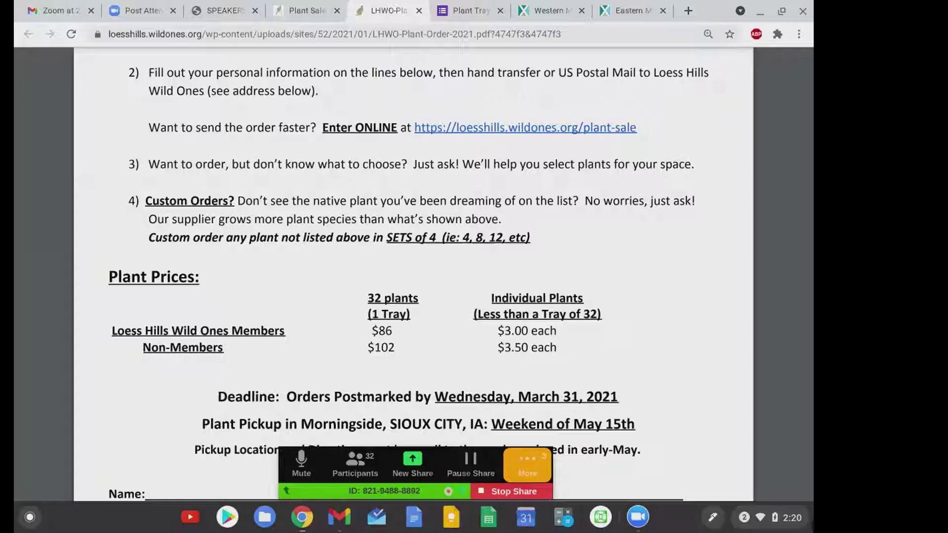
Open the Plant Tray Special Application form and read its introduction on discounted trays for Siouxland organizations.
{"action": "left_click", "coordinate": [471, 11]}
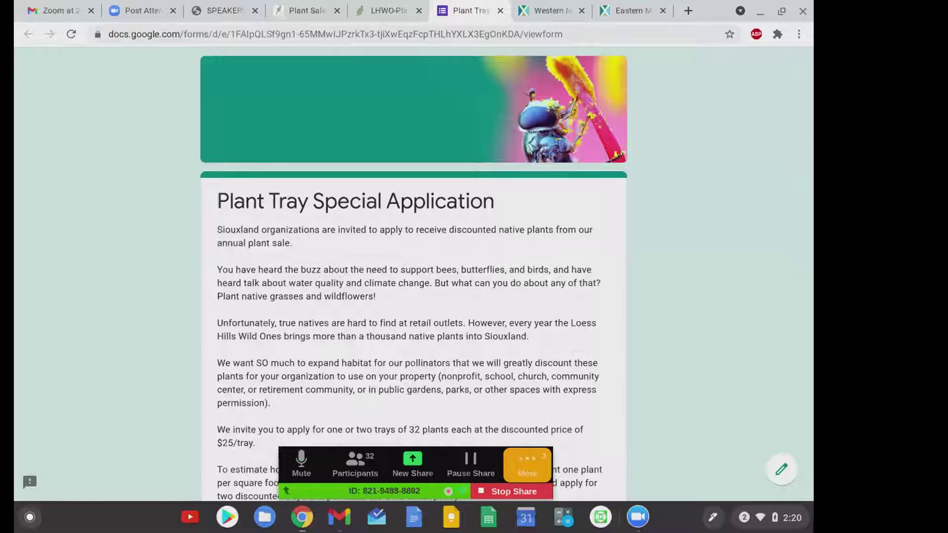
{"action": "scroll", "coordinate": [414, 274], "scroll_direction": "down", "scroll_amount": 3}
{"action": "scroll", "coordinate": [414, 275], "scroll_direction": "down", "scroll_amount": 1}
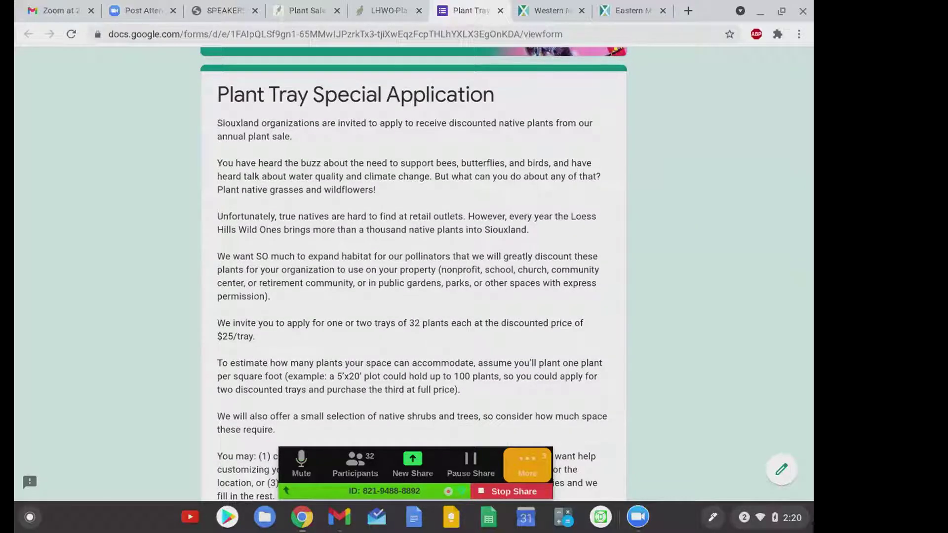
{"action": "scroll", "coordinate": [414, 275], "scroll_direction": "down", "scroll_amount": 1}
{"action": "scroll", "coordinate": [414, 274], "scroll_direction": "up", "scroll_amount": 1}
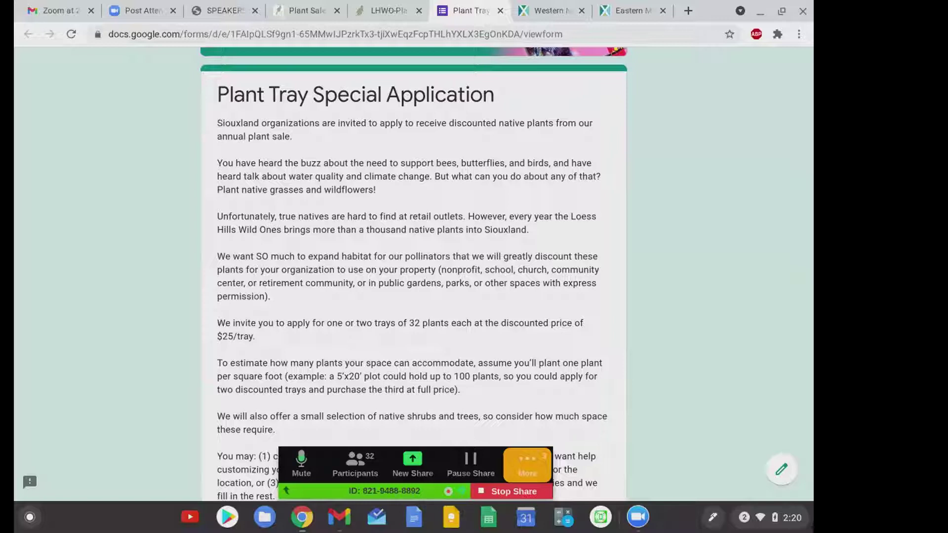
Return to the Plant Sale page and locate the application link in the Siouxland Organizations paragraph.
{"action": "left_click", "coordinate": [291, 11]}
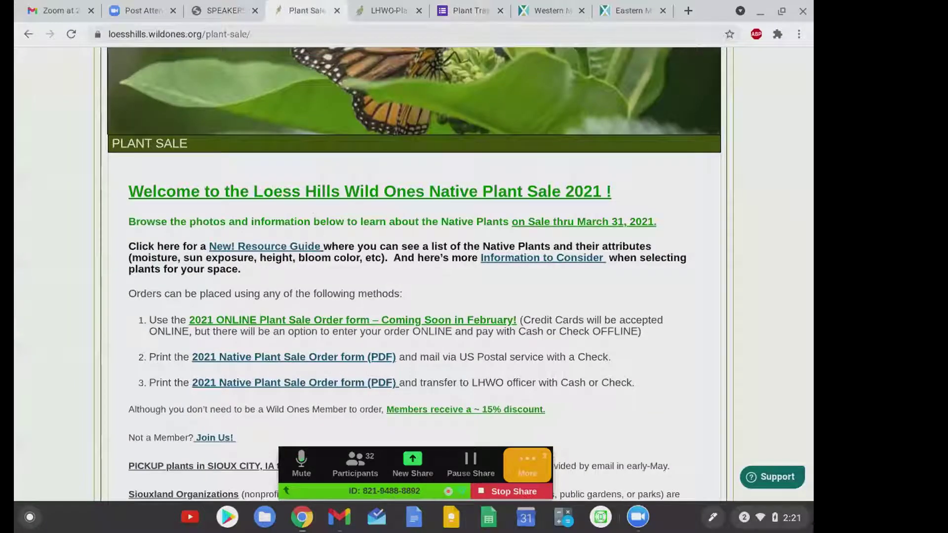
{"action": "scroll", "coordinate": [56, 276], "scroll_direction": "down", "scroll_amount": 2}
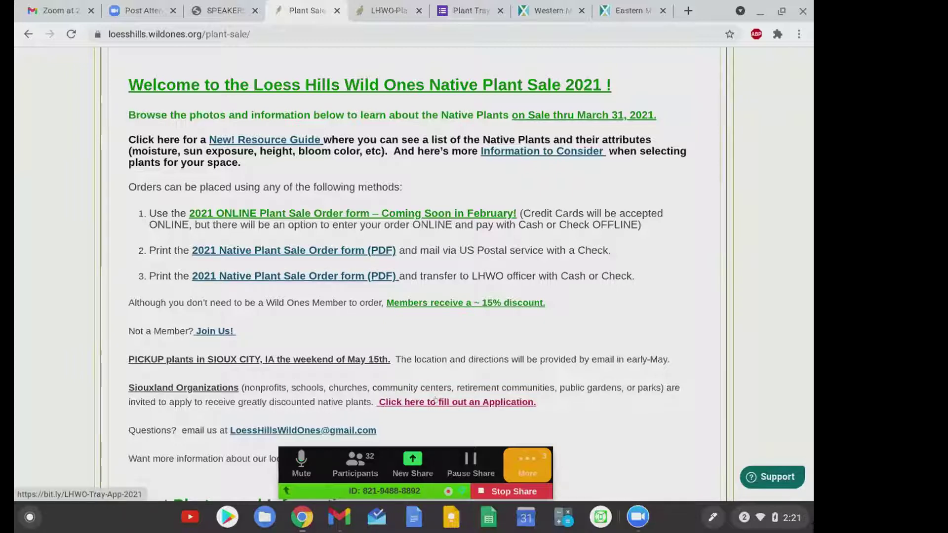
Go back to the Plant Tray Special Application and examine its conditions, plant selection options, application deadline and first form fields.
{"action": "left_click", "coordinate": [484, 14]}
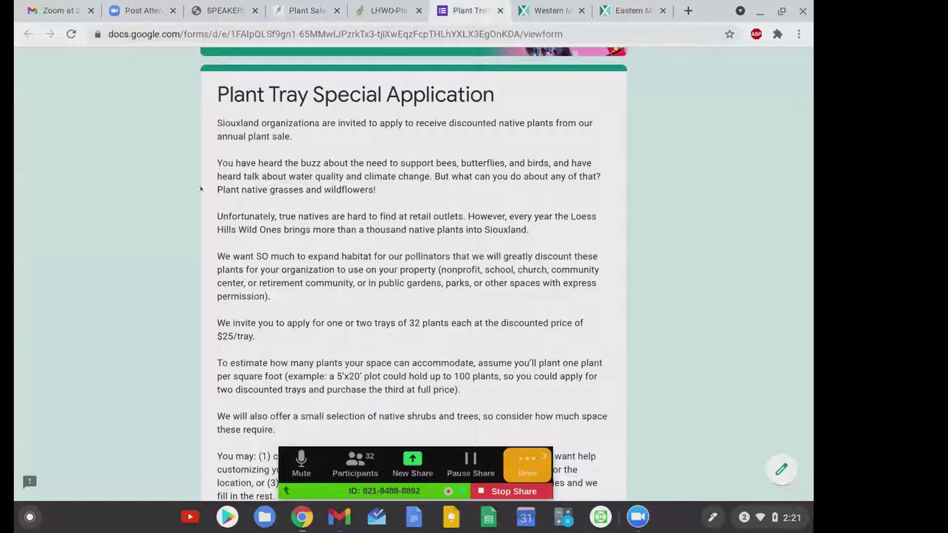
{"action": "scroll", "coordinate": [150, 196], "scroll_direction": "down", "scroll_amount": 3}
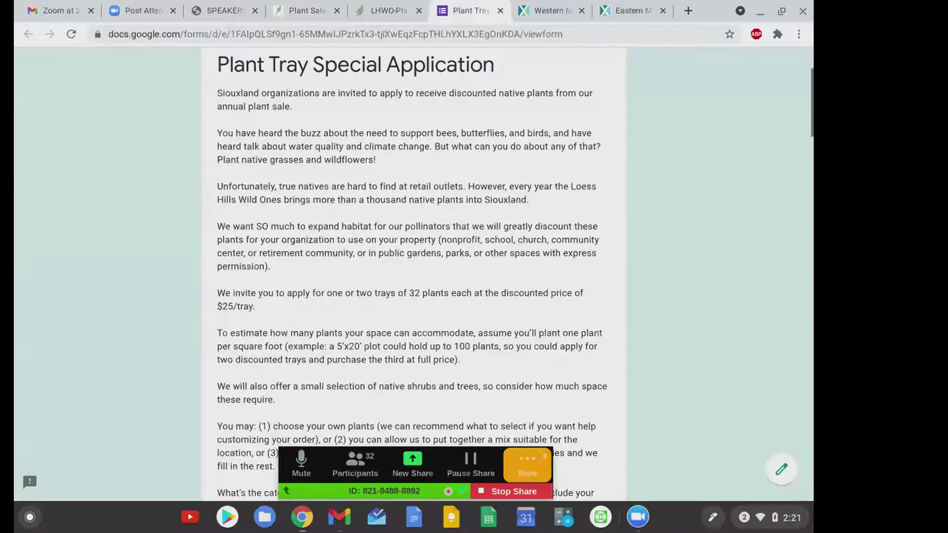
{"action": "scroll", "coordinate": [414, 274], "scroll_direction": "down", "scroll_amount": 5}
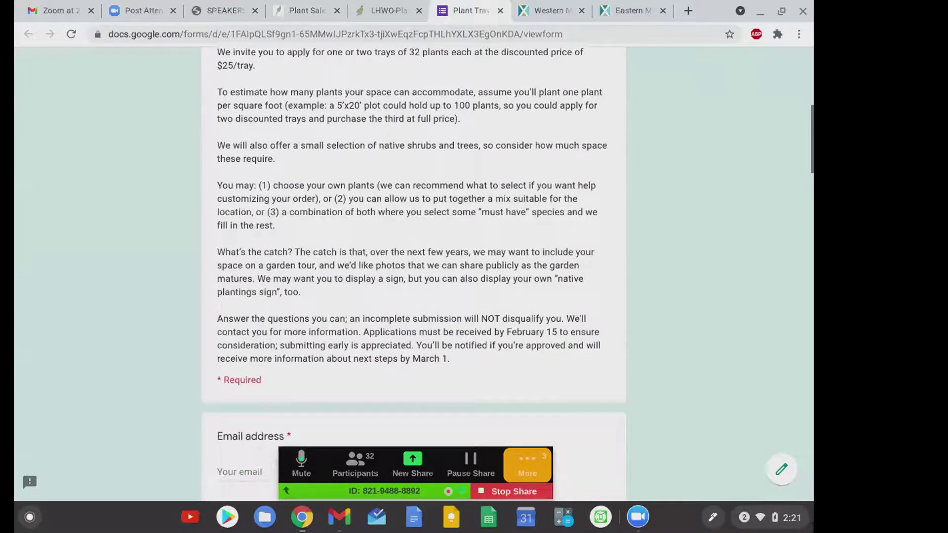
{"action": "scroll", "coordinate": [414, 274], "scroll_direction": "down", "scroll_amount": 2}
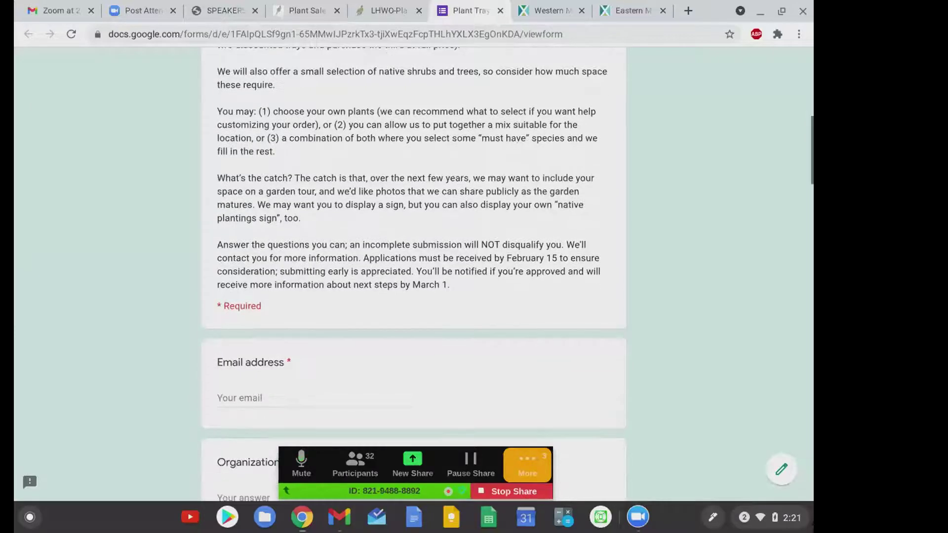
{"action": "scroll", "coordinate": [414, 274], "scroll_direction": "up", "scroll_amount": 8}
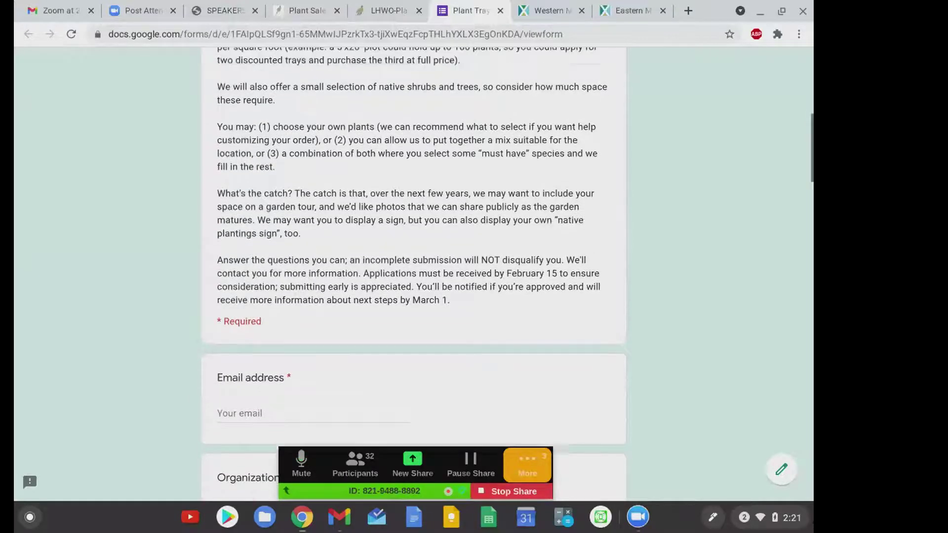
{"action": "scroll", "coordinate": [414, 274], "scroll_direction": "up", "scroll_amount": 2}
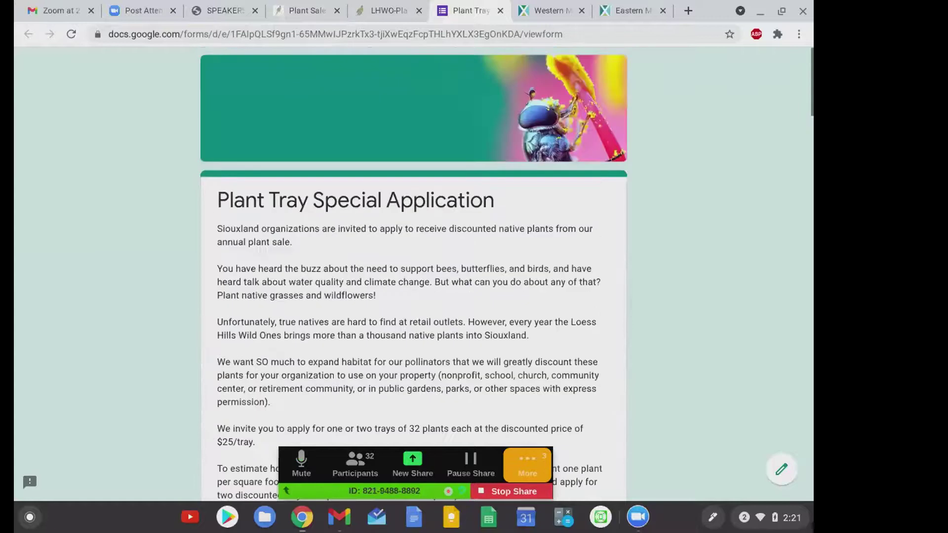
{"action": "scroll", "coordinate": [414, 274], "scroll_direction": "down", "scroll_amount": 1}
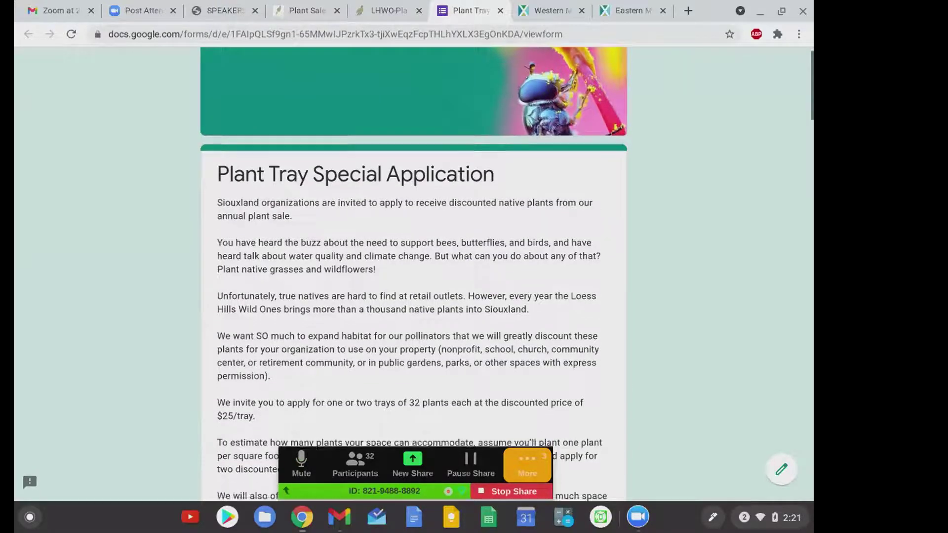
{"action": "scroll", "coordinate": [414, 274], "scroll_direction": "up", "scroll_amount": 1}
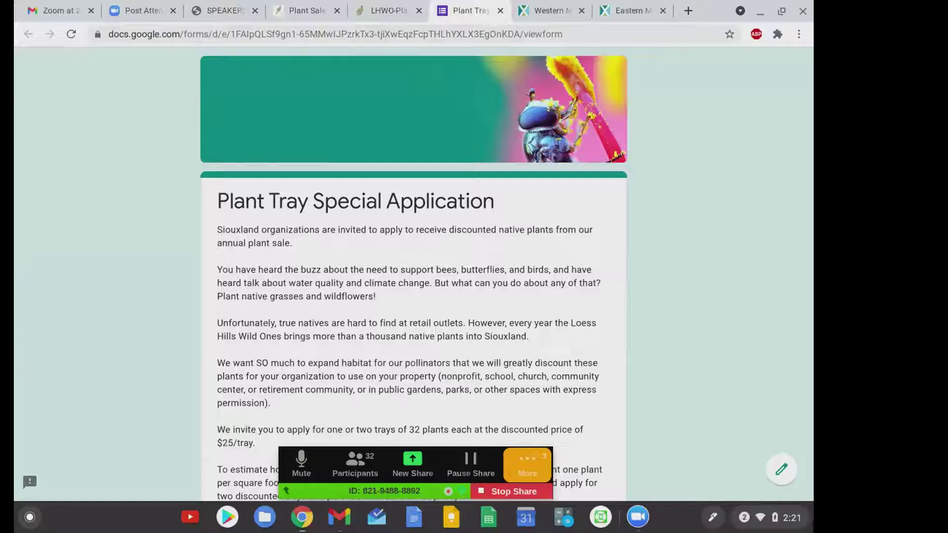
{"action": "scroll", "coordinate": [413, 274], "scroll_direction": "down", "scroll_amount": 3}
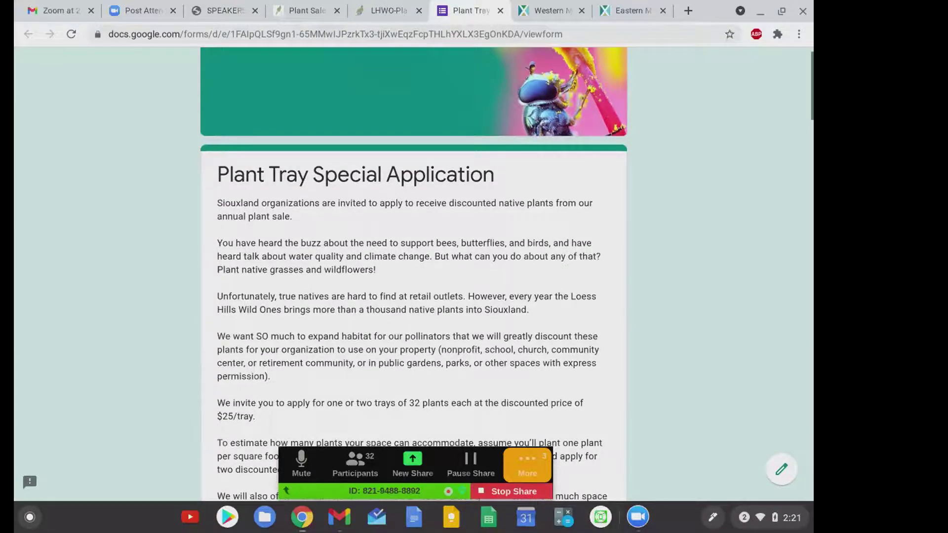
{"action": "scroll", "coordinate": [414, 274], "scroll_direction": "down", "scroll_amount": 3}
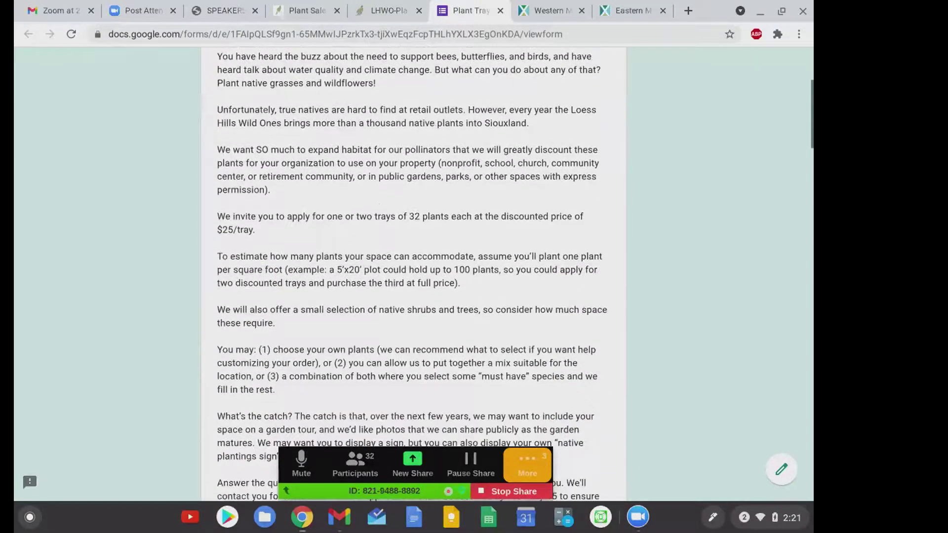
Reread the Plant Tray Special Application introduction, including the discounted tray offer, plant selection options, garden tour conditions and application dates.
{"action": "scroll", "coordinate": [413, 274], "scroll_direction": "down", "scroll_amount": 3}
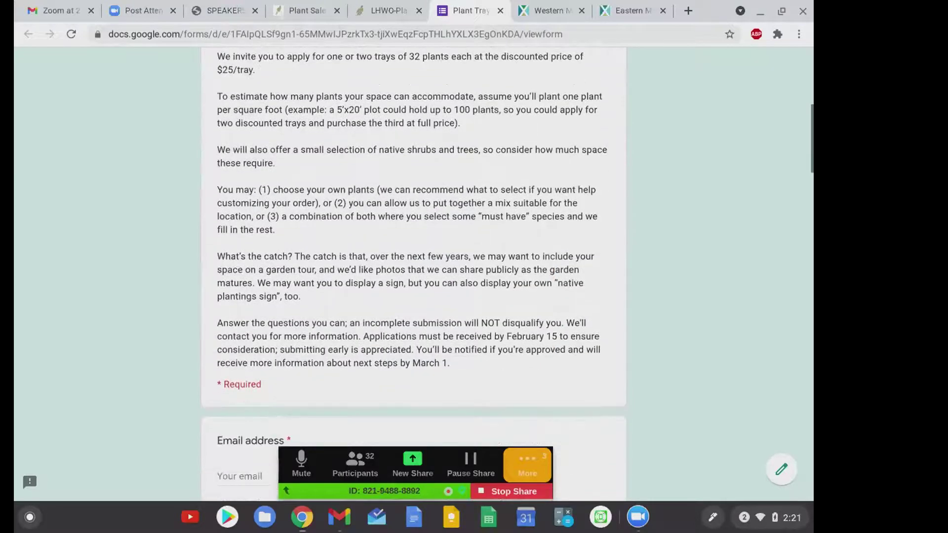
{"action": "scroll", "coordinate": [414, 275], "scroll_direction": "down", "scroll_amount": 2}
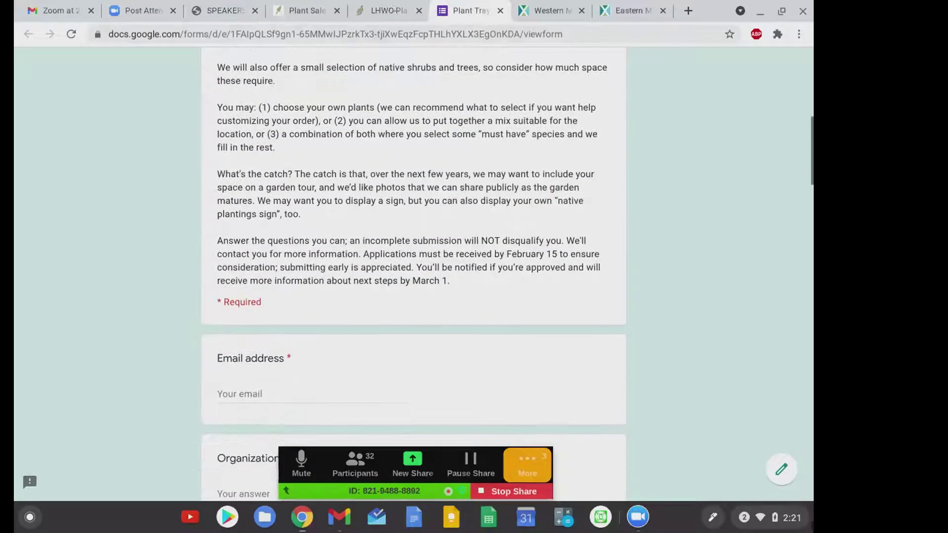
{"action": "scroll", "coordinate": [413, 275], "scroll_direction": "down", "scroll_amount": 1}
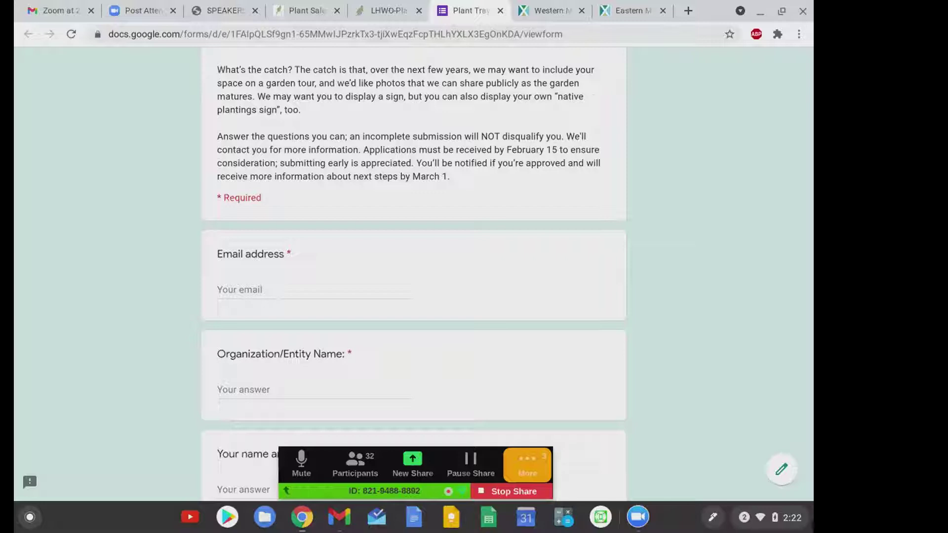
{"action": "scroll", "coordinate": [413, 272], "scroll_direction": "up", "scroll_amount": 3}
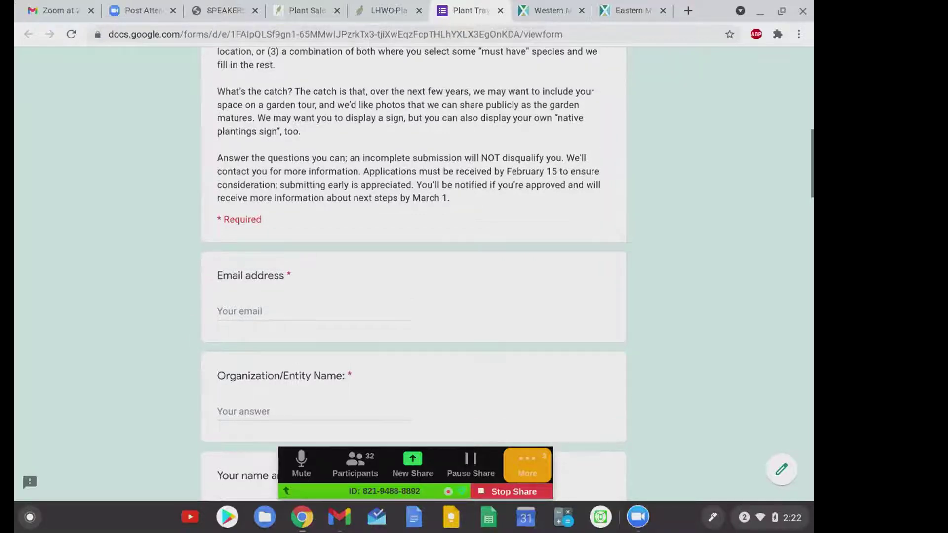
{"action": "scroll", "coordinate": [414, 272], "scroll_direction": "up", "scroll_amount": 6}
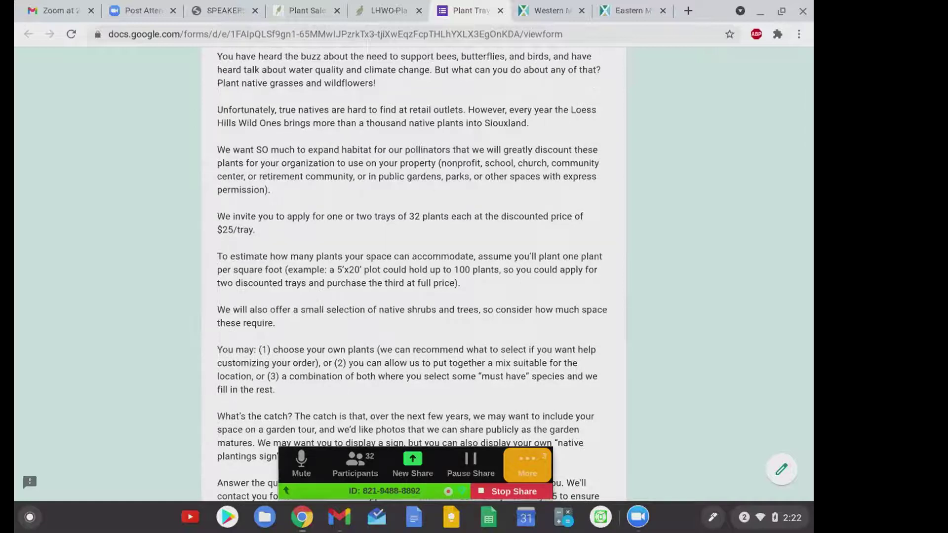
{"action": "scroll", "coordinate": [414, 272], "scroll_direction": "up", "scroll_amount": 2}
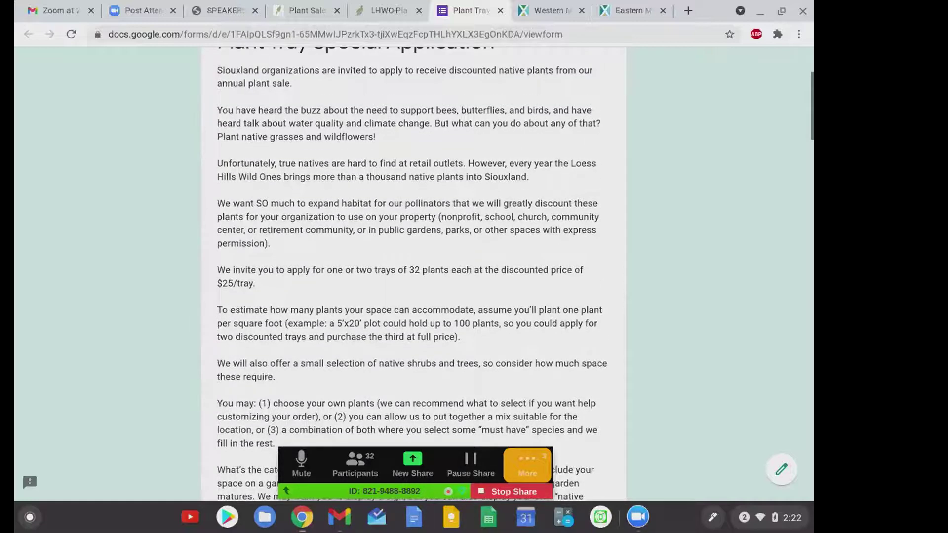
{"action": "scroll", "coordinate": [414, 272], "scroll_direction": "up", "scroll_amount": 1}
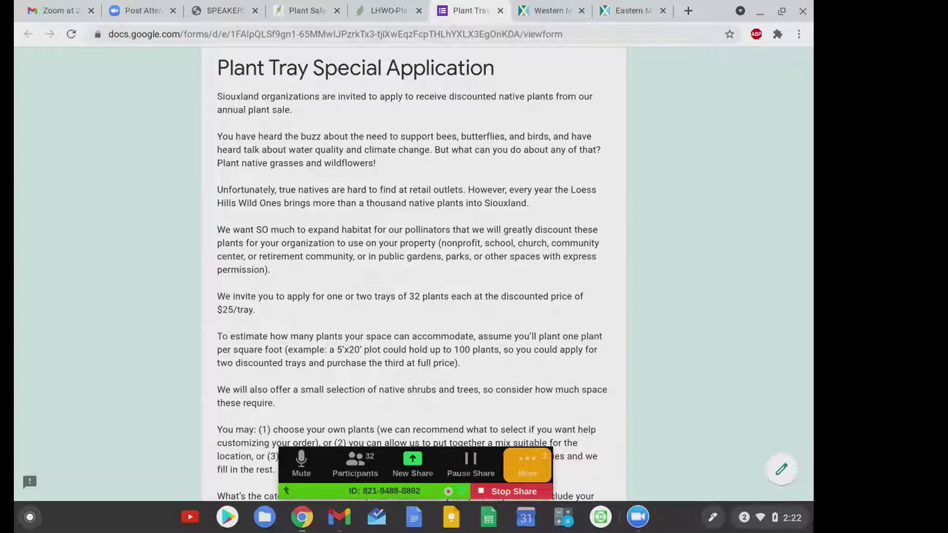
Examine the application's contact and address fields and its questions on garden maintenance and the area to be planted.
{"action": "scroll", "coordinate": [414, 271], "scroll_direction": "down", "scroll_amount": 4}
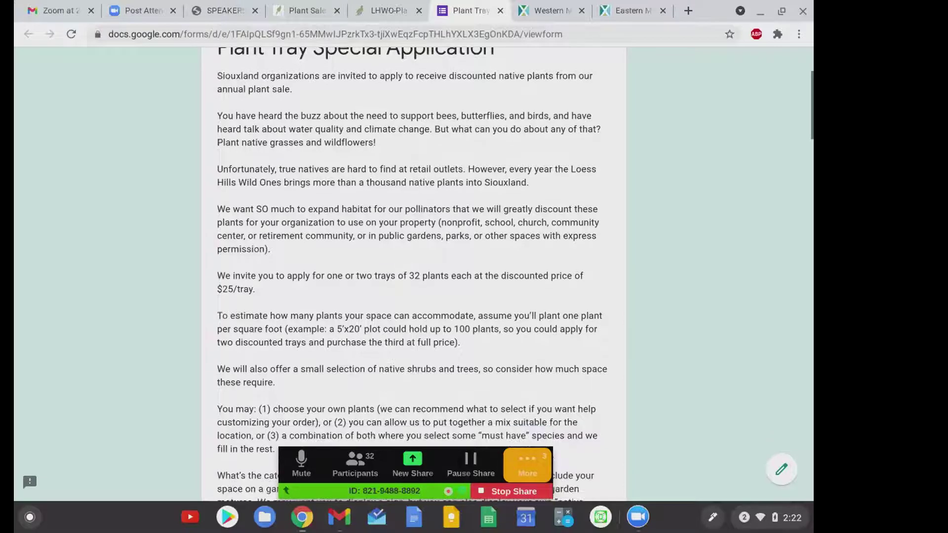
{"action": "scroll", "coordinate": [414, 271], "scroll_direction": "down", "scroll_amount": 8}
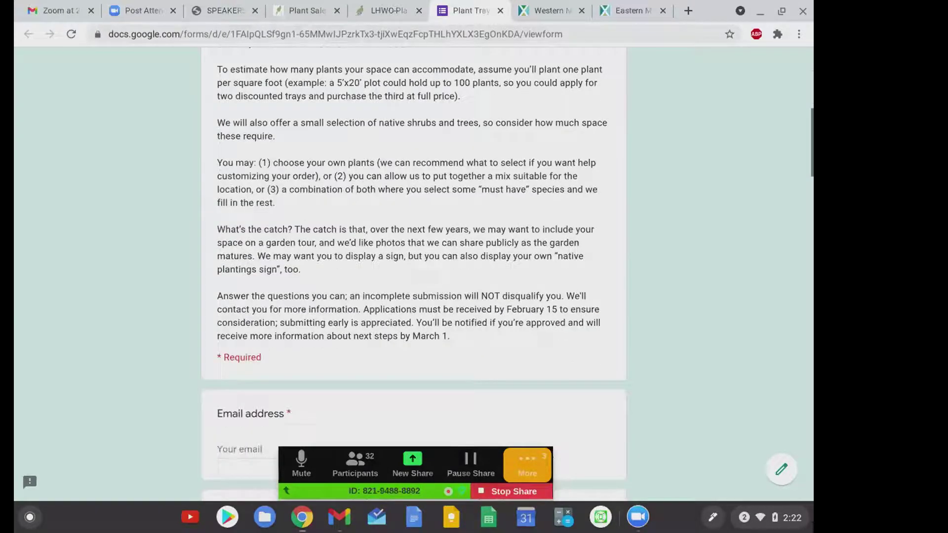
{"action": "scroll", "coordinate": [414, 271], "scroll_direction": "down", "scroll_amount": 2}
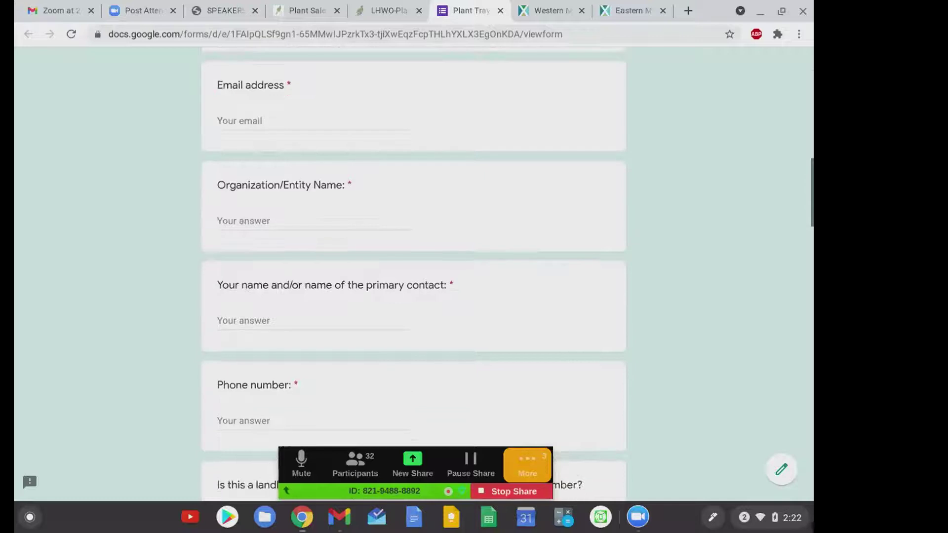
{"action": "scroll", "coordinate": [414, 272], "scroll_direction": "up", "scroll_amount": 1}
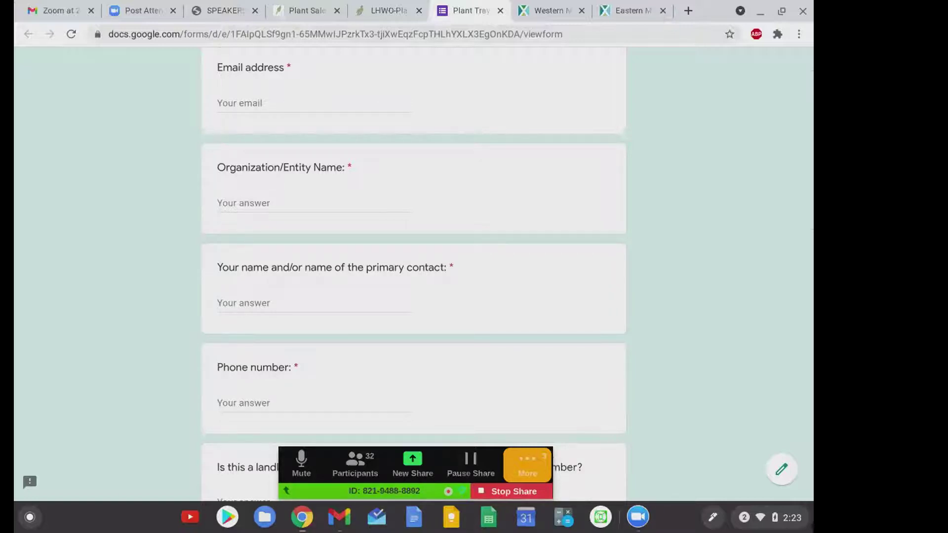
{"action": "scroll", "coordinate": [414, 275], "scroll_direction": "down", "scroll_amount": 6}
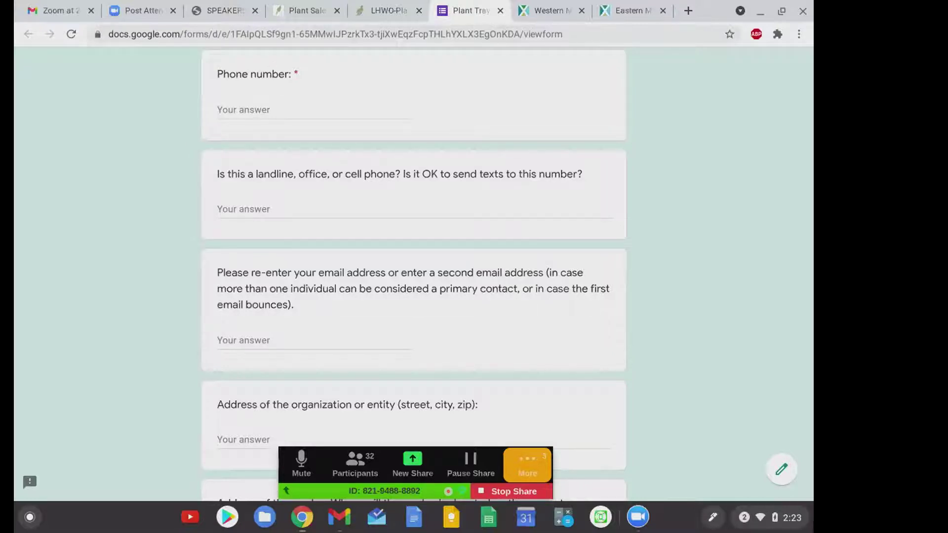
{"action": "scroll", "coordinate": [414, 273], "scroll_direction": "down", "scroll_amount": 6}
{"action": "scroll", "coordinate": [414, 274], "scroll_direction": "down", "scroll_amount": 5}
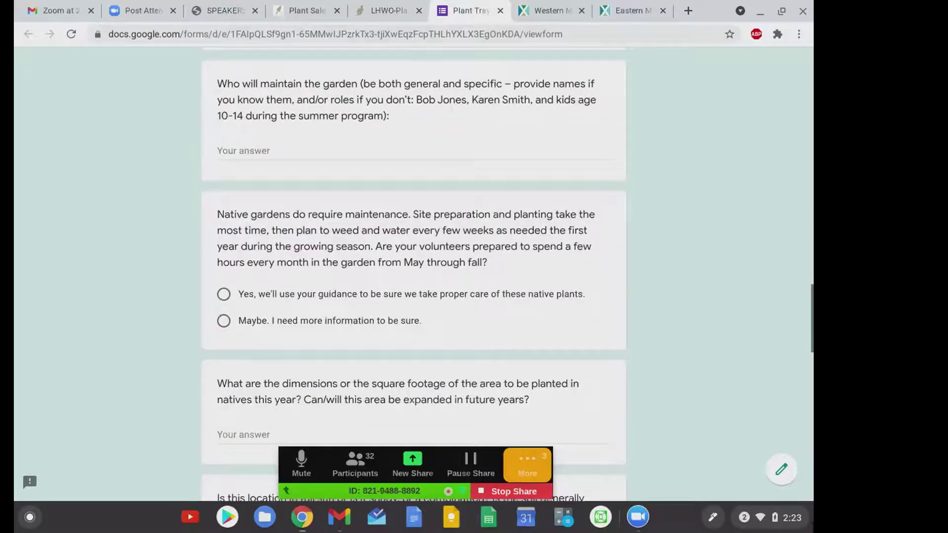
{"action": "scroll", "coordinate": [414, 274], "scroll_direction": "down", "scroll_amount": 1}
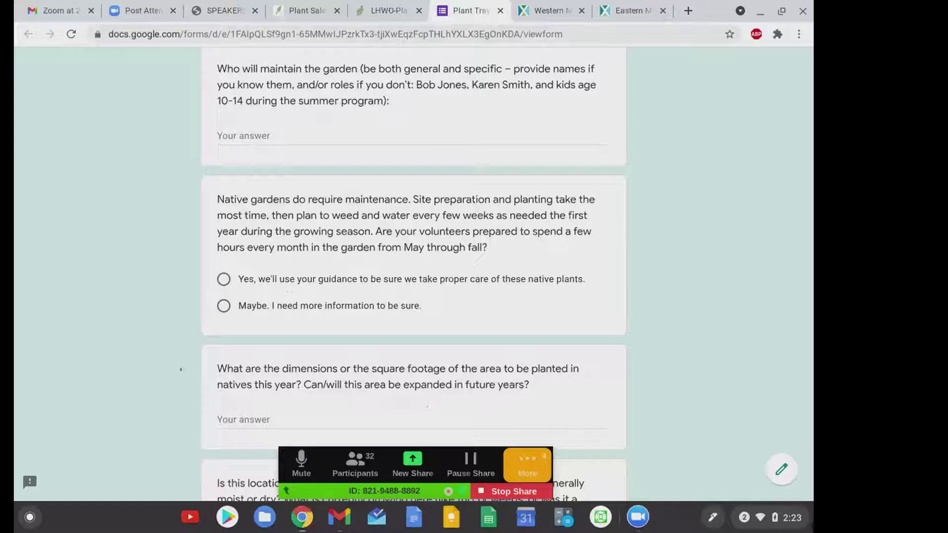
Review the site conditions, discounted tray quantity, plant choice and additional purchase questions, and end the screen share.
{"action": "scroll", "coordinate": [162, 363], "scroll_direction": "down", "scroll_amount": 4}
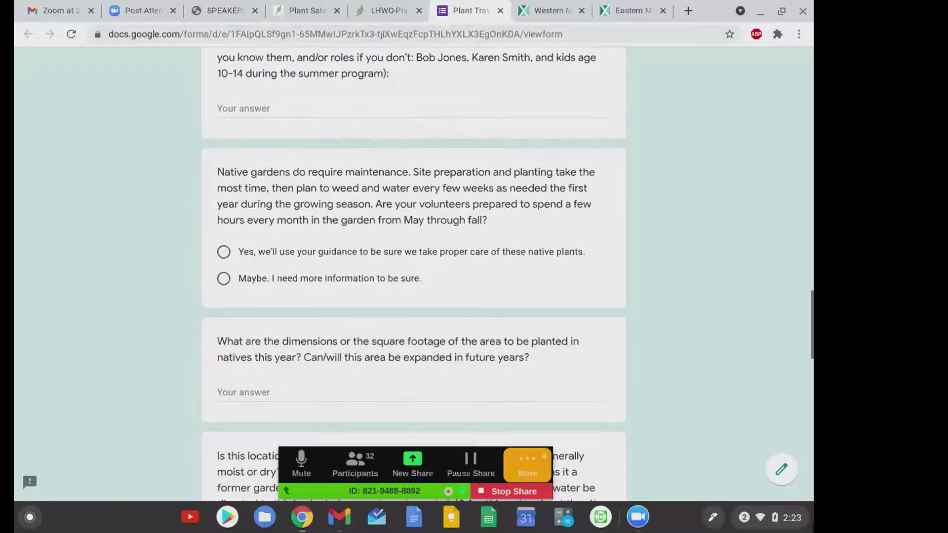
{"action": "scroll", "coordinate": [414, 274], "scroll_direction": "down", "scroll_amount": 3}
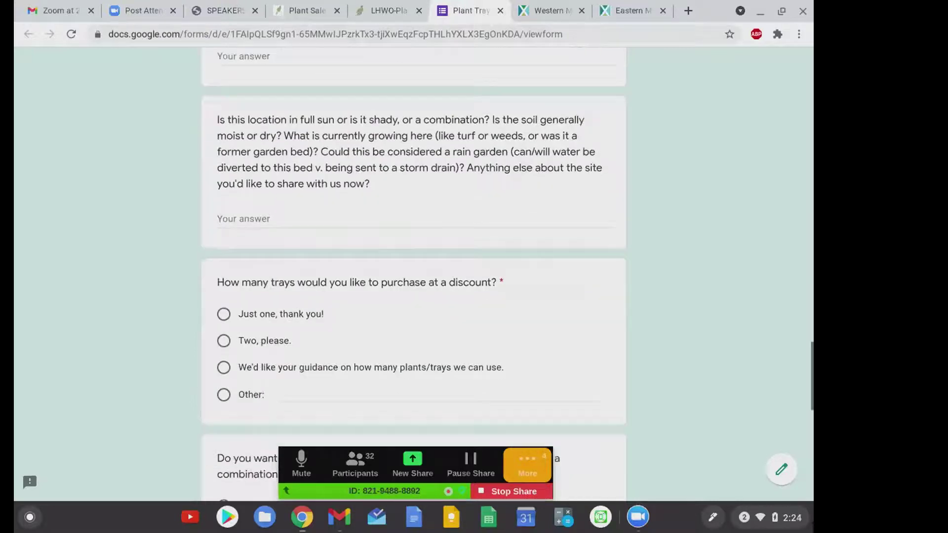
{"action": "scroll", "coordinate": [414, 275], "scroll_direction": "down", "scroll_amount": 5}
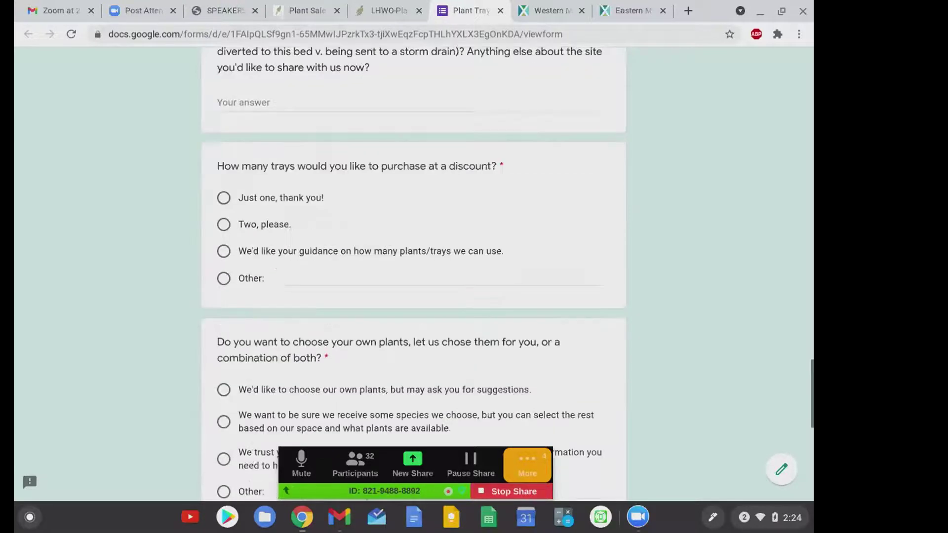
{"action": "scroll", "coordinate": [414, 275], "scroll_direction": "down", "scroll_amount": 3}
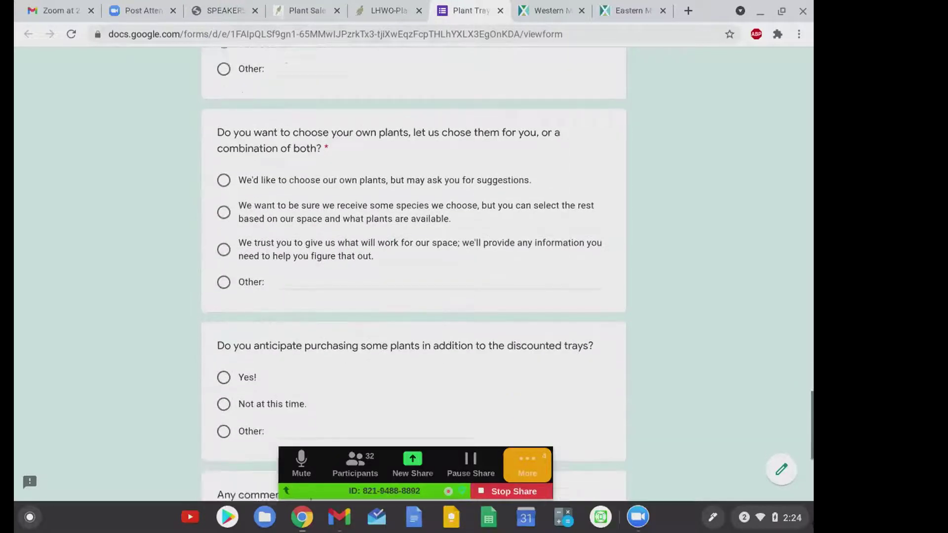
{"action": "scroll", "coordinate": [413, 275], "scroll_direction": "down", "scroll_amount": 2}
{"action": "scroll", "coordinate": [413, 275], "scroll_direction": "up", "scroll_amount": 2}
{"action": "scroll", "coordinate": [414, 274], "scroll_direction": "up", "scroll_amount": 1}
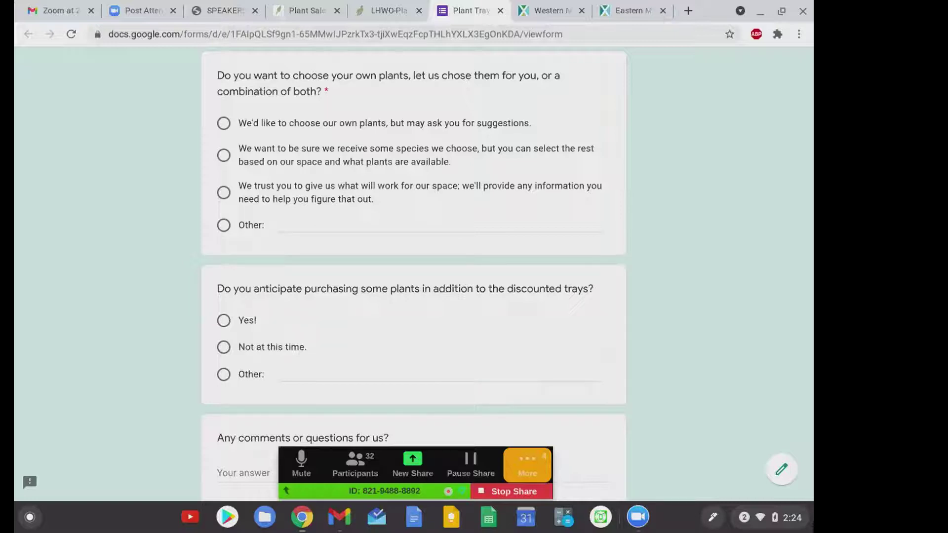
{"action": "left_click", "coordinate": [525, 494]}
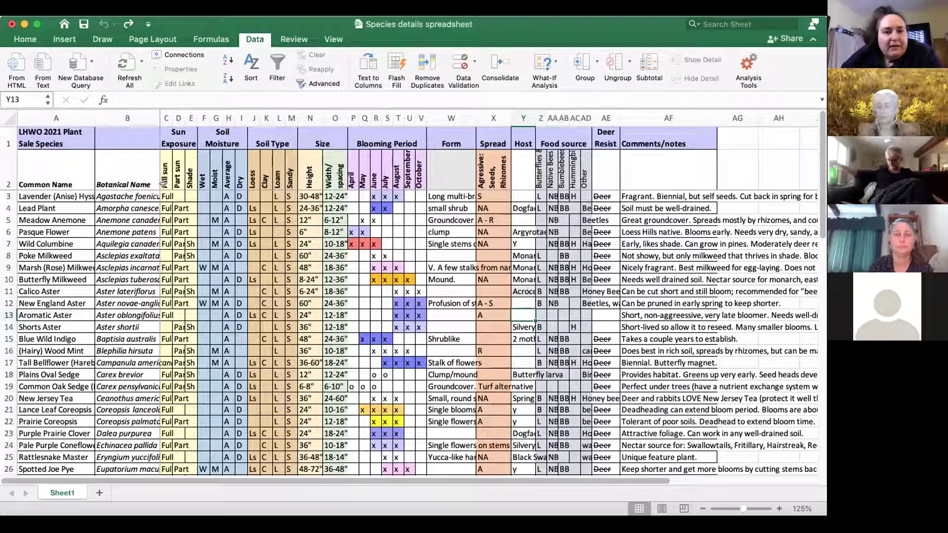
Highlight the Botanical Name entries from row 3 to row 22 in the Species details spreadsheet to examine their order.
{"action": "left_click_drag", "start_coordinate": [121, 197], "coordinate": [120, 430]}
{"action": "left_click", "coordinate": [127, 220]}
{"action": "left_click_drag", "start_coordinate": [112, 196], "coordinate": [128, 422]}
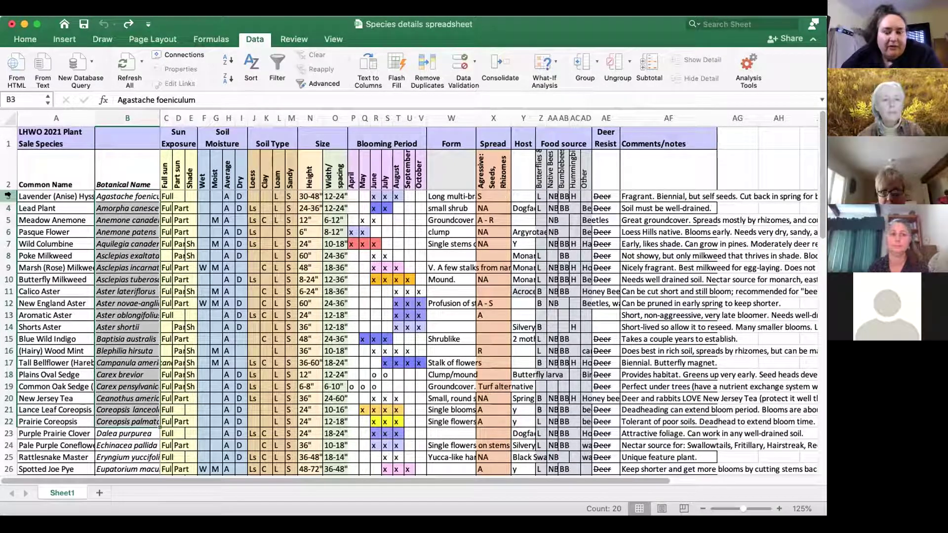
Select plant rows 3 to 46 and set the first sort level to Column E, values Z to A.
{"action": "left_click_drag", "start_coordinate": [8, 196], "coordinate": [30, 485]}
{"action": "left_click_drag", "start_coordinate": [25, 489], "coordinate": [8, 444]}
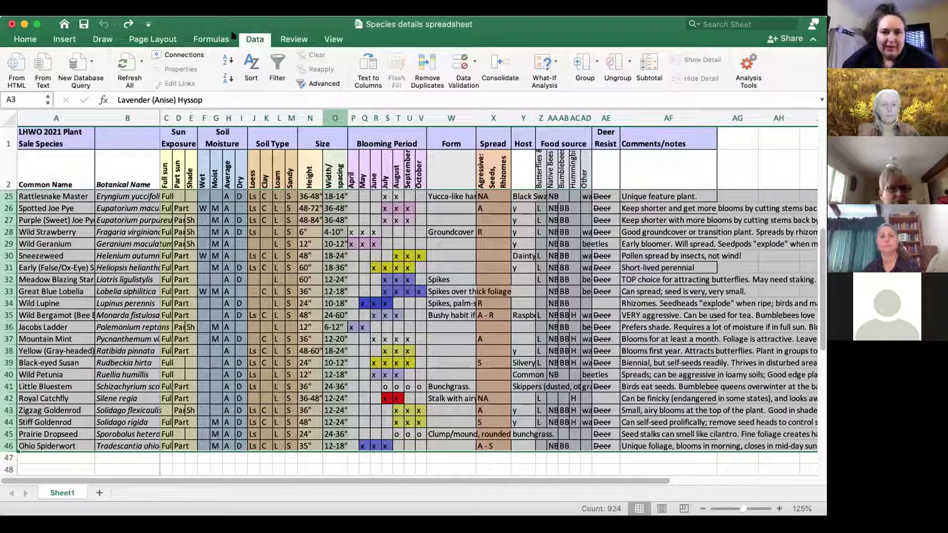
{"action": "left_click", "coordinate": [251, 62]}
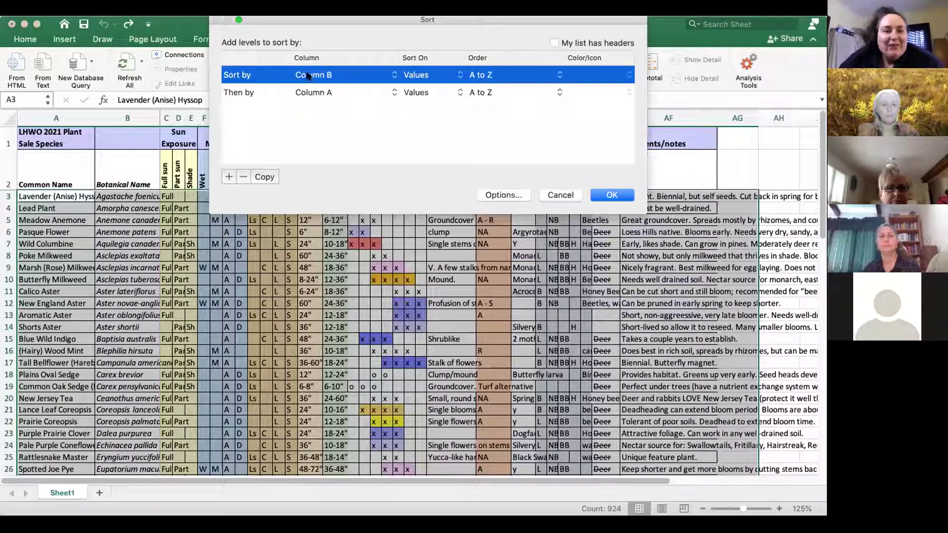
{"action": "left_click_drag", "start_coordinate": [304, 22], "coordinate": [452, 30]}
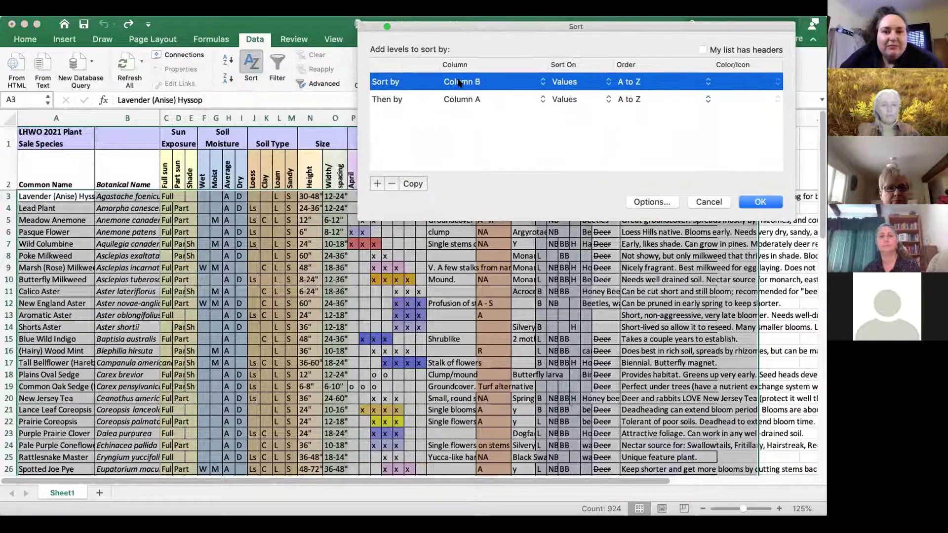
{"action": "left_click", "coordinate": [459, 83]}
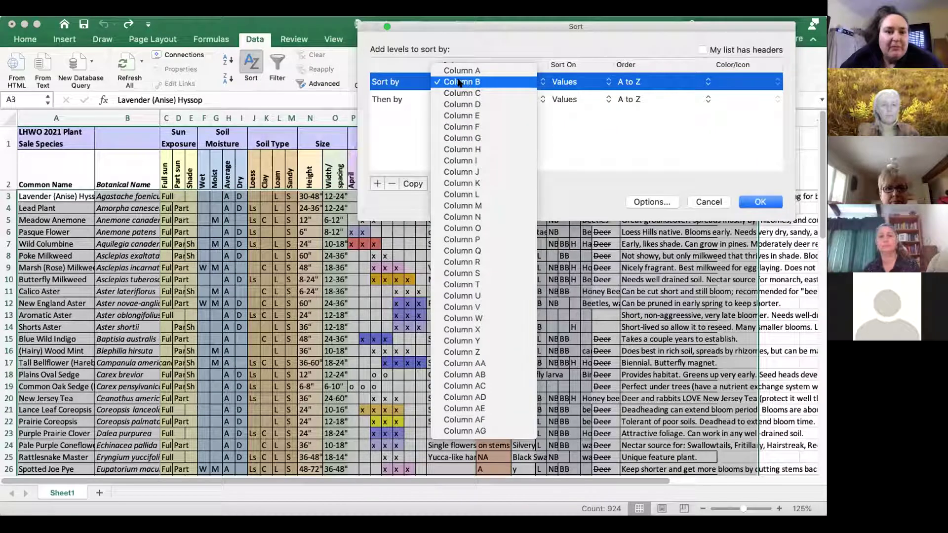
{"action": "left_click", "coordinate": [467, 114]}
{"action": "left_click", "coordinate": [636, 83]}
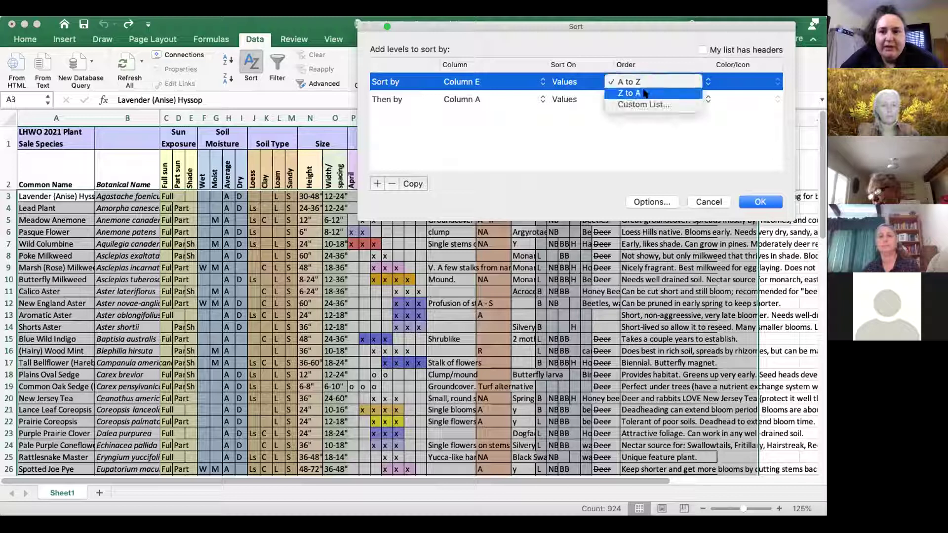
Set the second sort level to Column D, values Z to A.
{"action": "left_click", "coordinate": [502, 96]}
{"action": "left_click", "coordinate": [483, 98]}
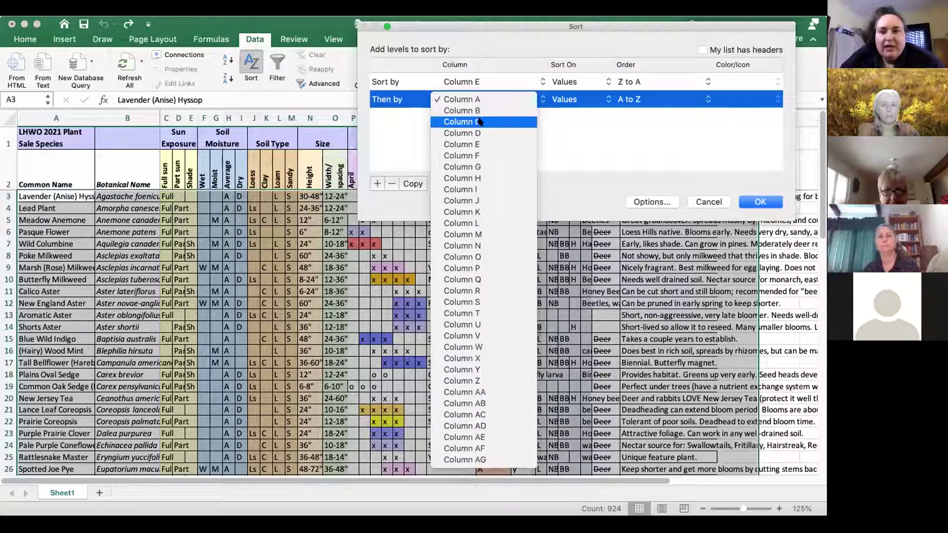
{"action": "left_click", "coordinate": [482, 133]}
{"action": "left_click", "coordinate": [626, 99]}
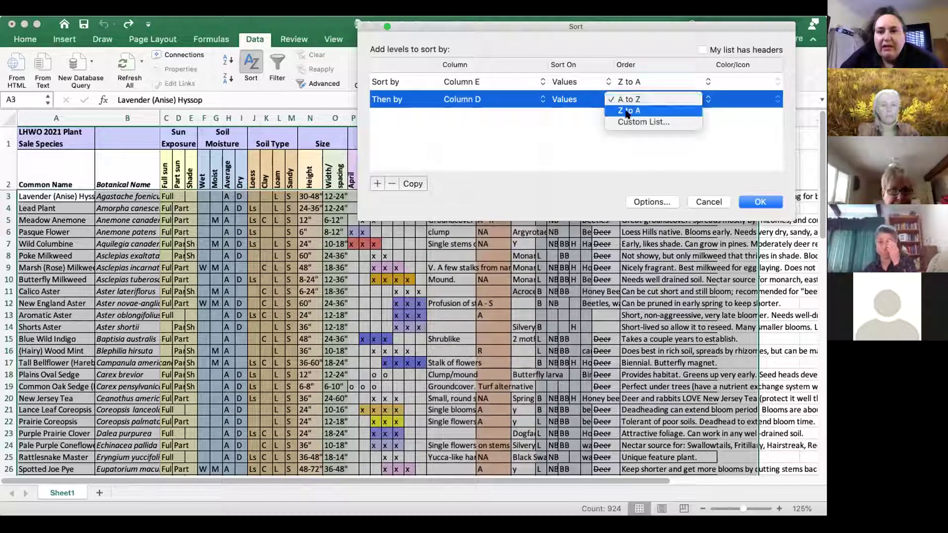
{"action": "left_click", "coordinate": [626, 110]}
Add a third sort level by Column N, values A to Z, and apply the sort to the plant rows.
{"action": "left_click", "coordinate": [377, 184]}
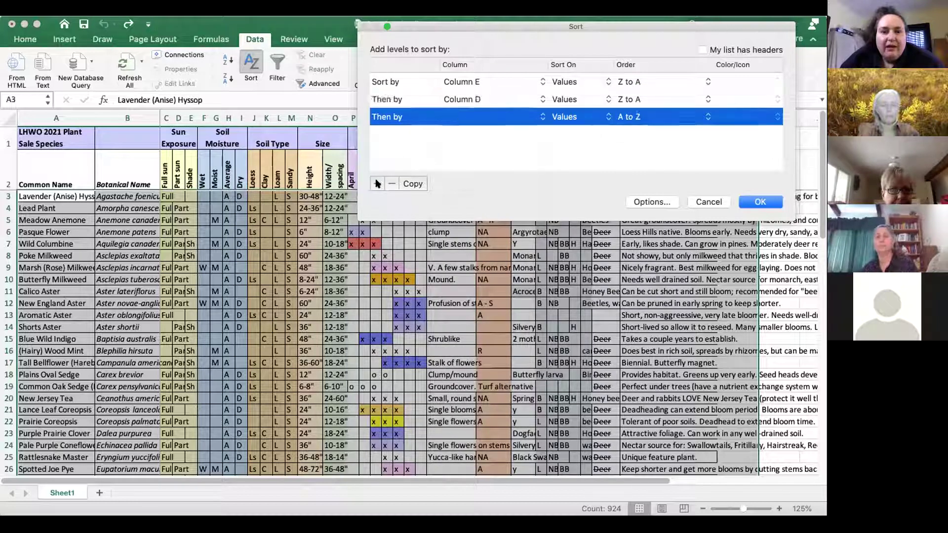
{"action": "left_click", "coordinate": [484, 117]}
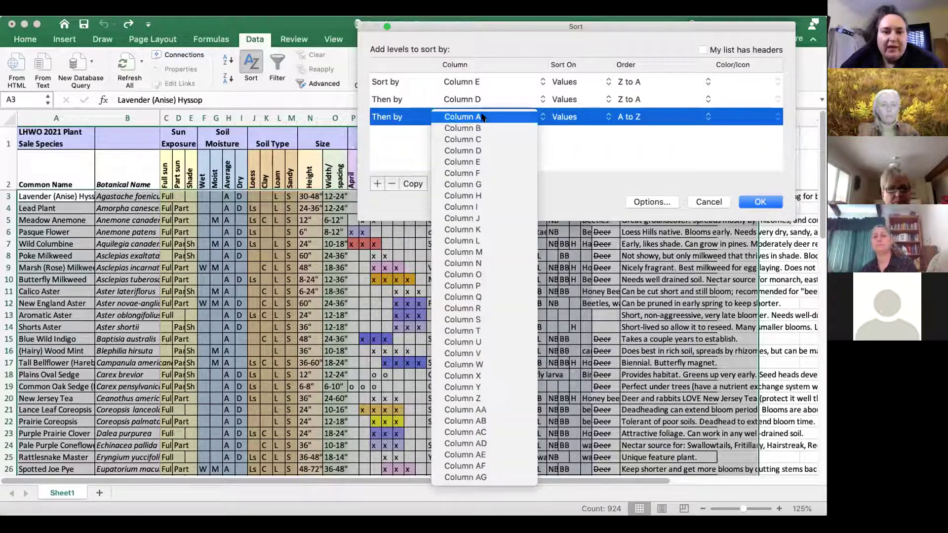
{"action": "left_click", "coordinate": [488, 263]}
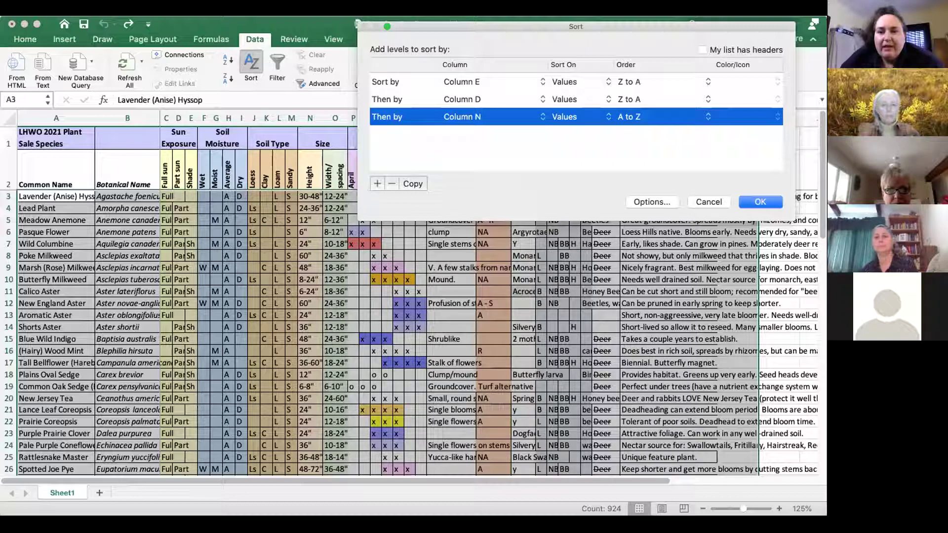
{"action": "left_click_drag", "start_coordinate": [645, 30], "coordinate": [530, 40]}
{"action": "left_click", "coordinate": [639, 210]}
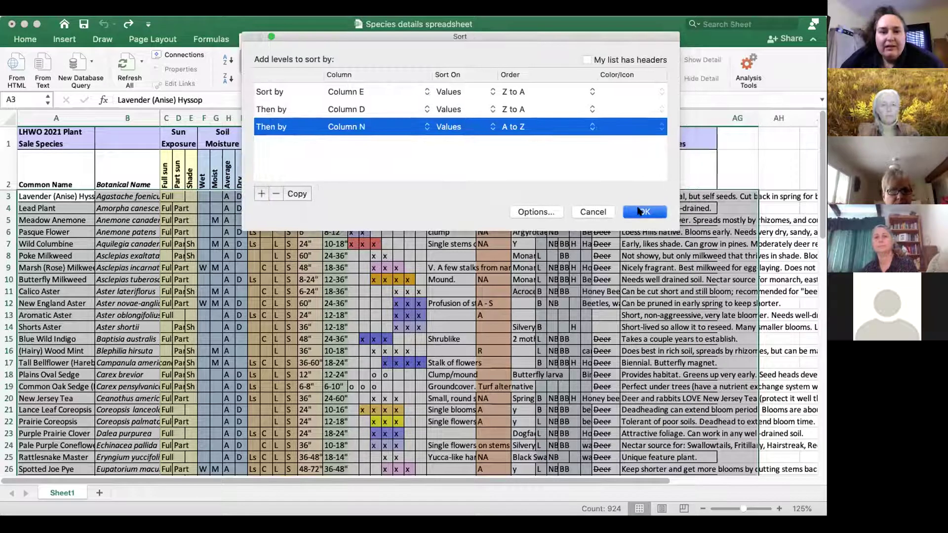
{"action": "left_click", "coordinate": [330, 267]}
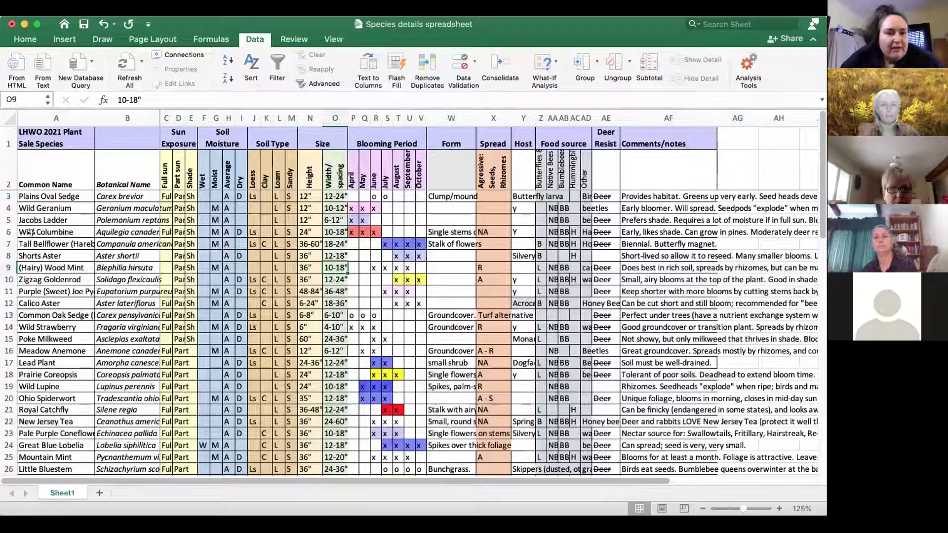
Highlight the shade-tolerant plants in rows 3 to 15 and examine their Height entries down to Tall Bellflower, cancelling any cell replacement.
{"action": "left_click_drag", "start_coordinate": [8, 196], "coordinate": [8, 339]}
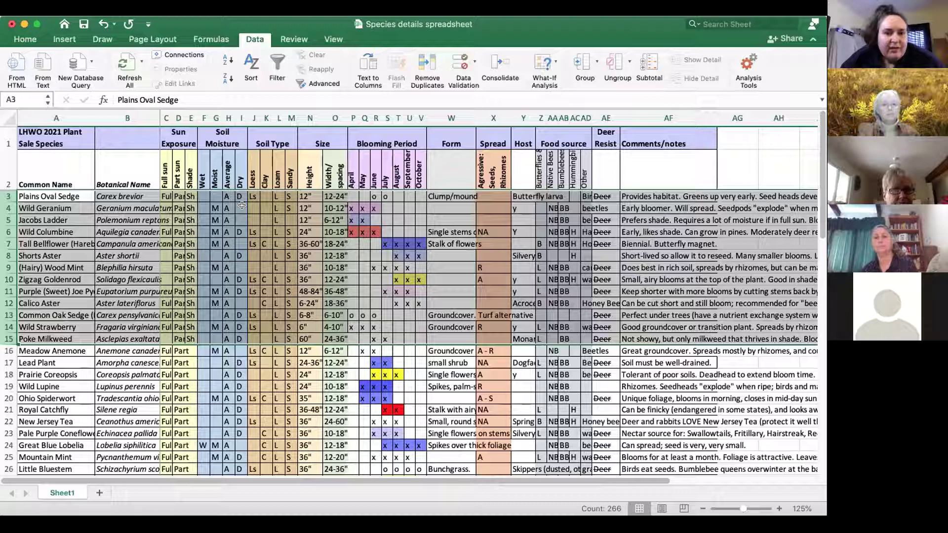
{"action": "left_click", "coordinate": [302, 196]}
{"action": "left_click_drag", "start_coordinate": [305, 216], "coordinate": [306, 219]}
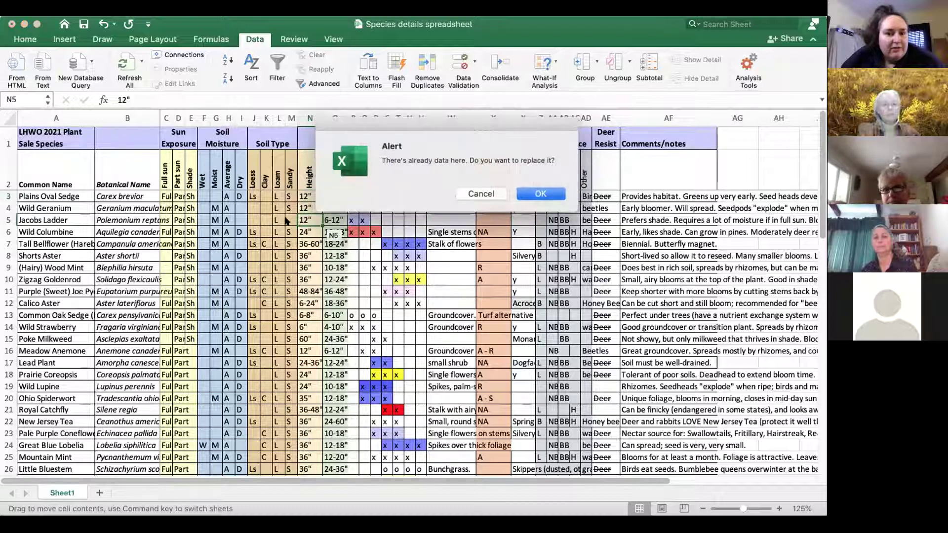
{"action": "left_click", "coordinate": [482, 194]}
{"action": "left_click", "coordinate": [303, 243]}
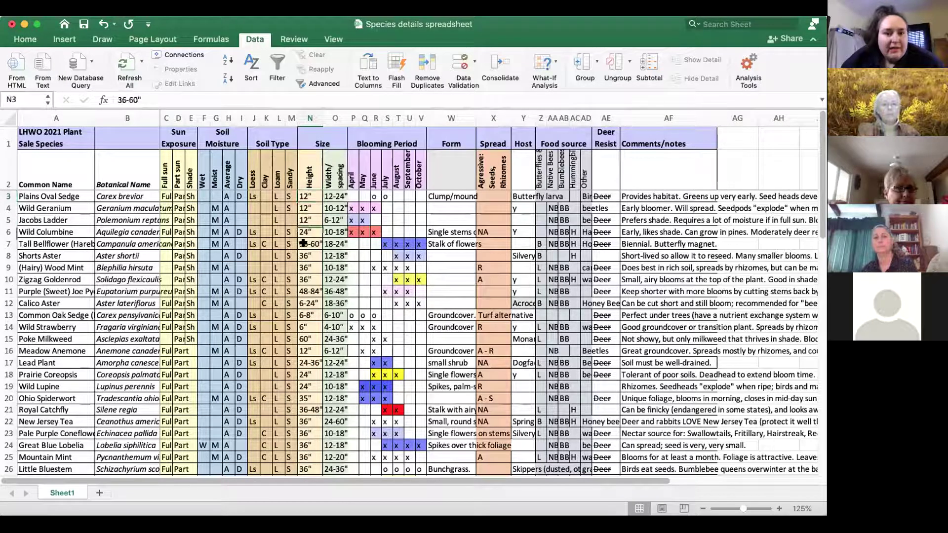
Highlight the Tall Bellflower row, the Shorts Aster row and rows 12 to 14, and check Calico Aster's height and comments.
{"action": "left_click", "coordinate": [8, 243]}
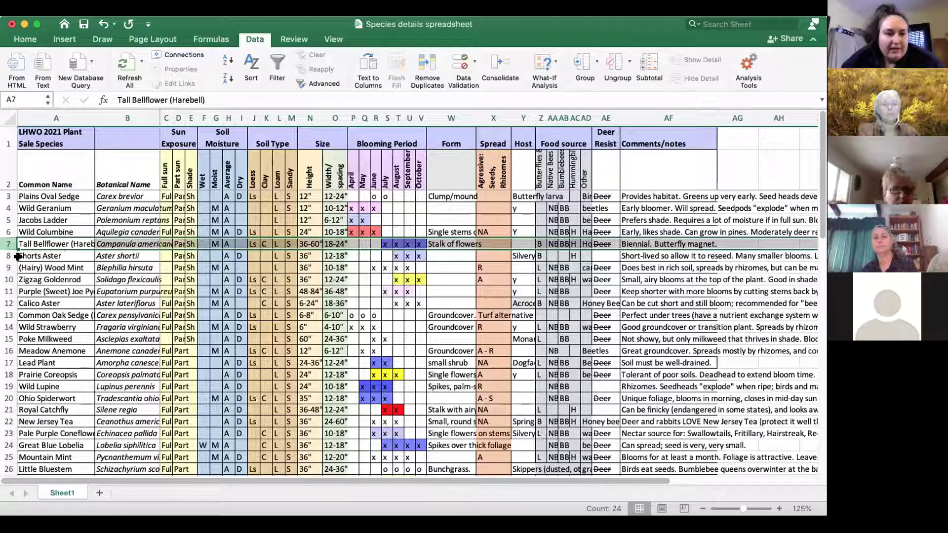
{"action": "left_click", "coordinate": [13, 256]}
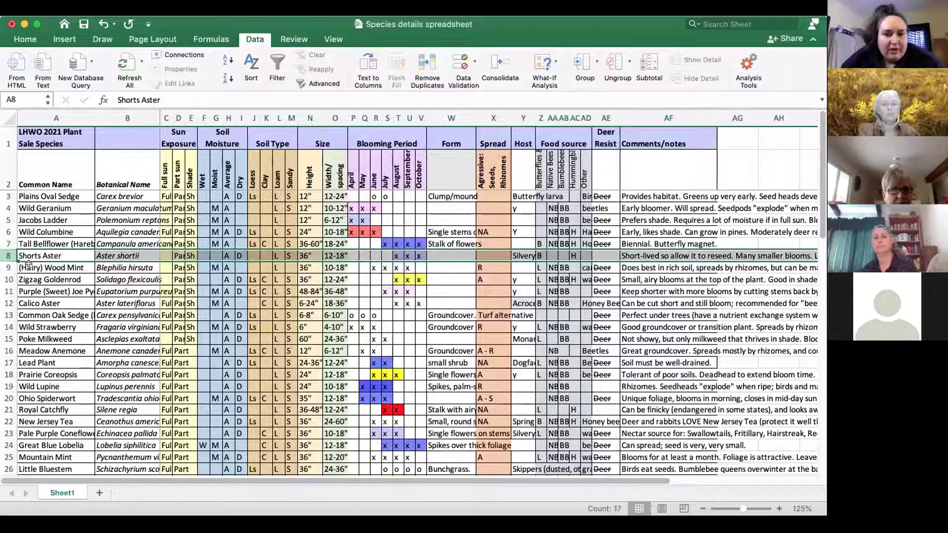
{"action": "left_click_drag", "start_coordinate": [8, 327], "coordinate": [8, 298]}
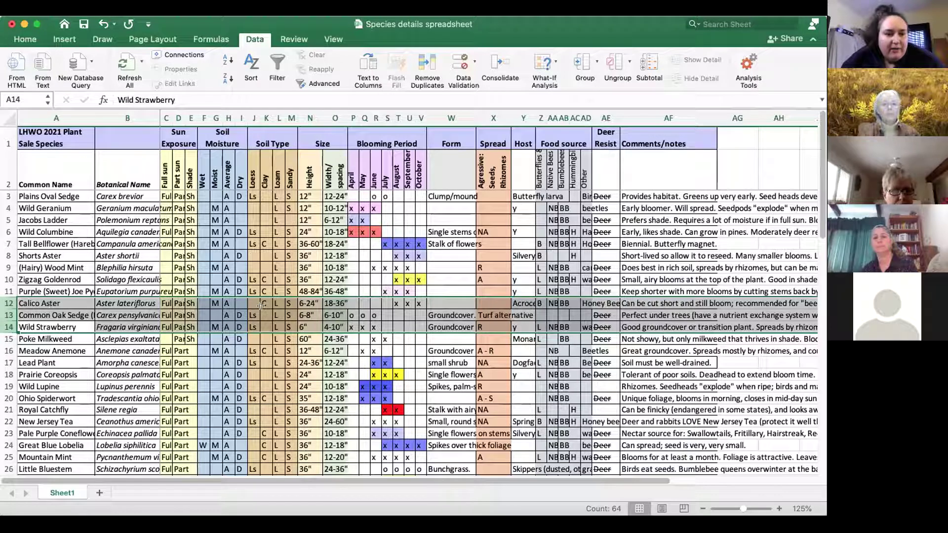
{"action": "left_click", "coordinate": [303, 303]}
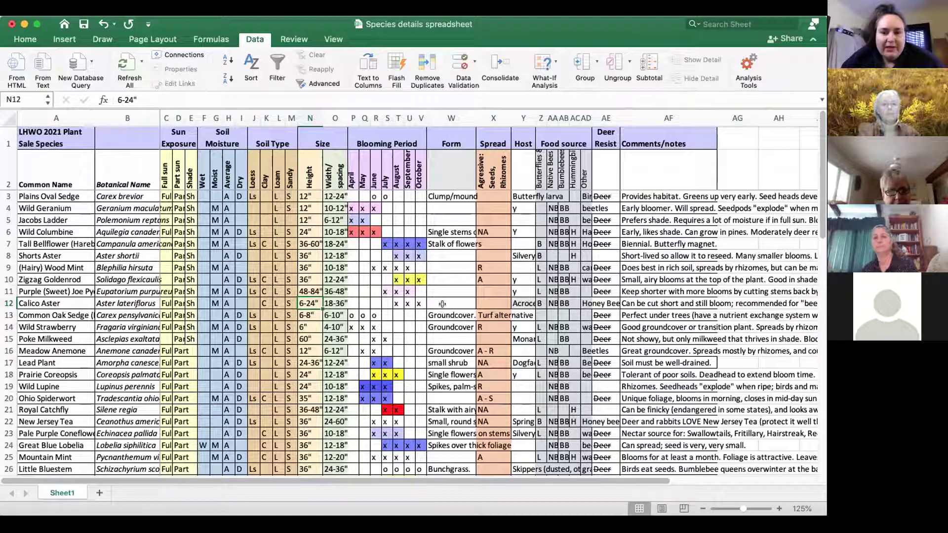
{"action": "left_click", "coordinate": [628, 300]}
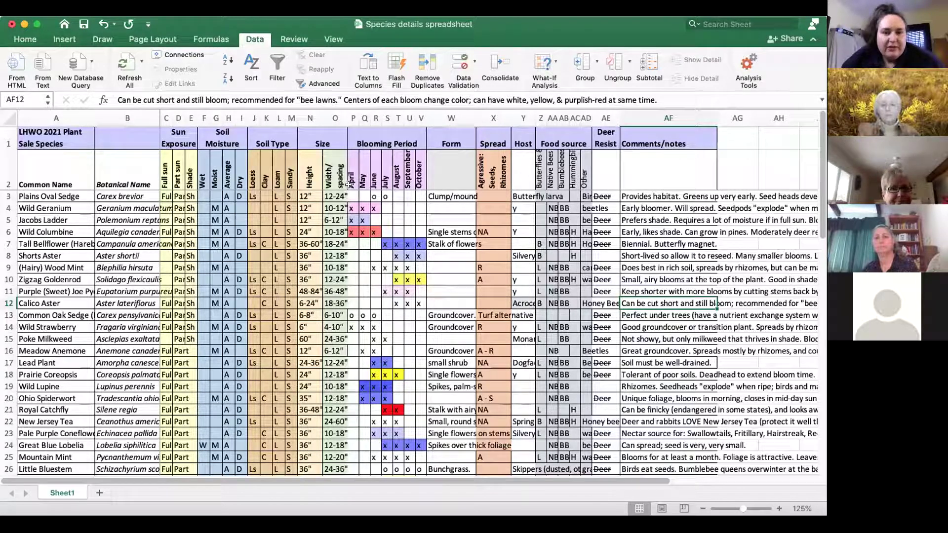
Examine the Blooming Period columns, checking the month marks and bloom colours of several plants from Wild Geranium to Royal Catchfly.
{"action": "left_click_drag", "start_coordinate": [353, 118], "coordinate": [411, 116]}
{"action": "left_click", "coordinate": [374, 208]}
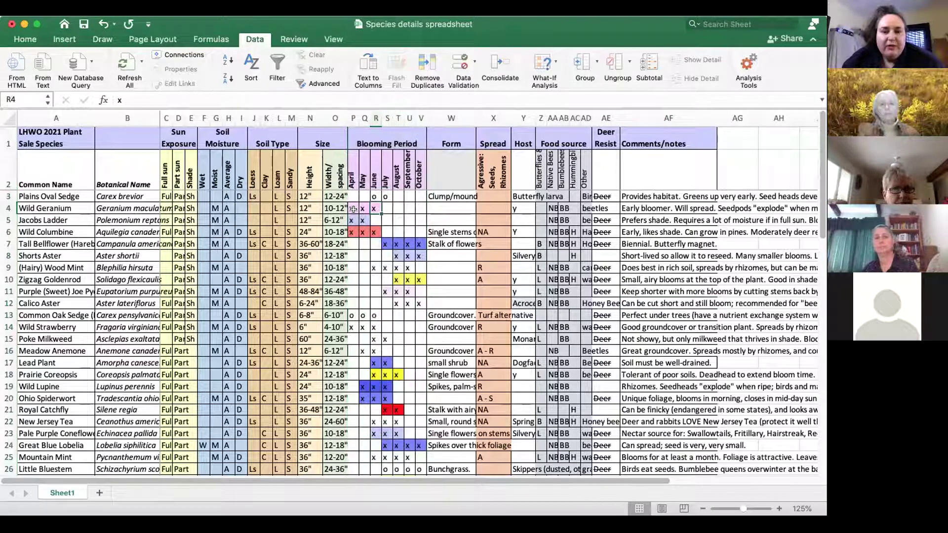
{"action": "left_click", "coordinate": [353, 220]}
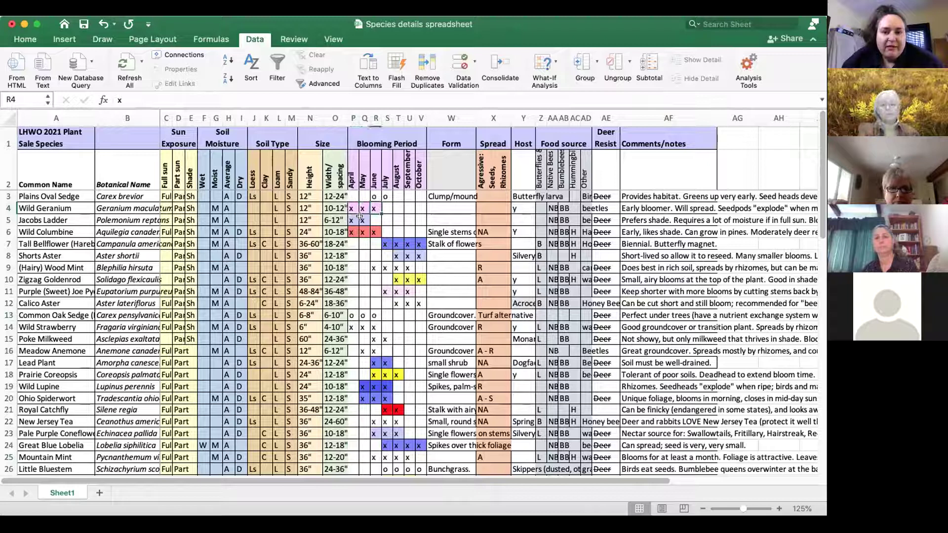
{"action": "left_click", "coordinate": [368, 231]}
{"action": "left_click", "coordinate": [408, 251]}
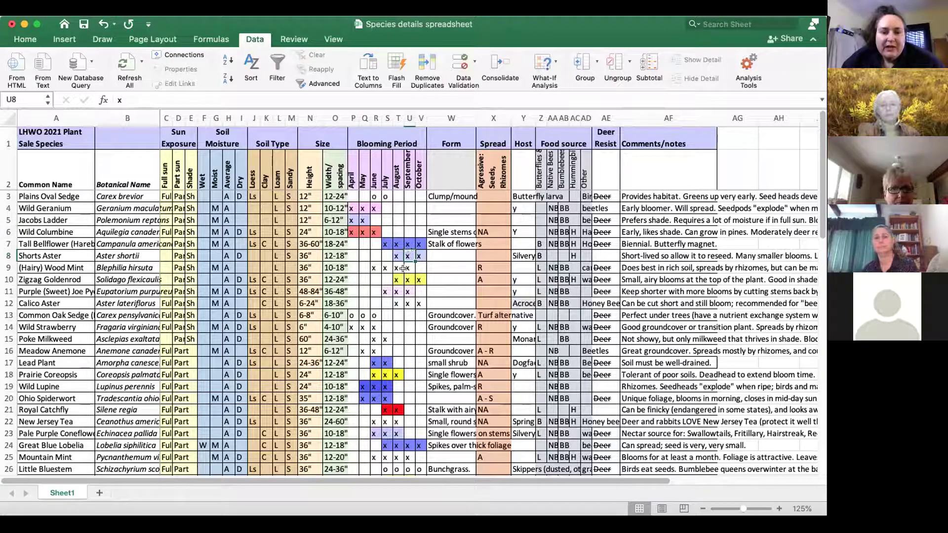
{"action": "left_click", "coordinate": [393, 242]}
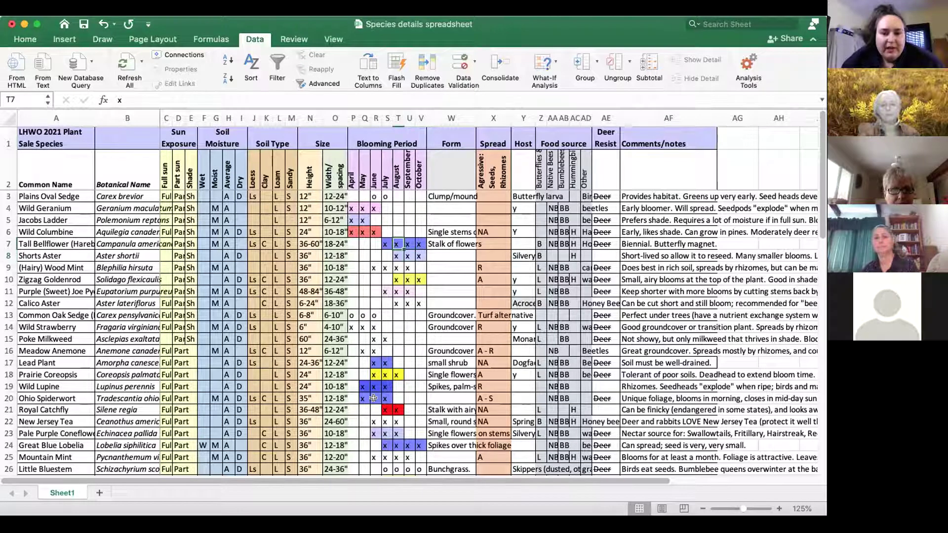
{"action": "left_click", "coordinate": [374, 267]}
{"action": "left_click", "coordinate": [405, 409]}
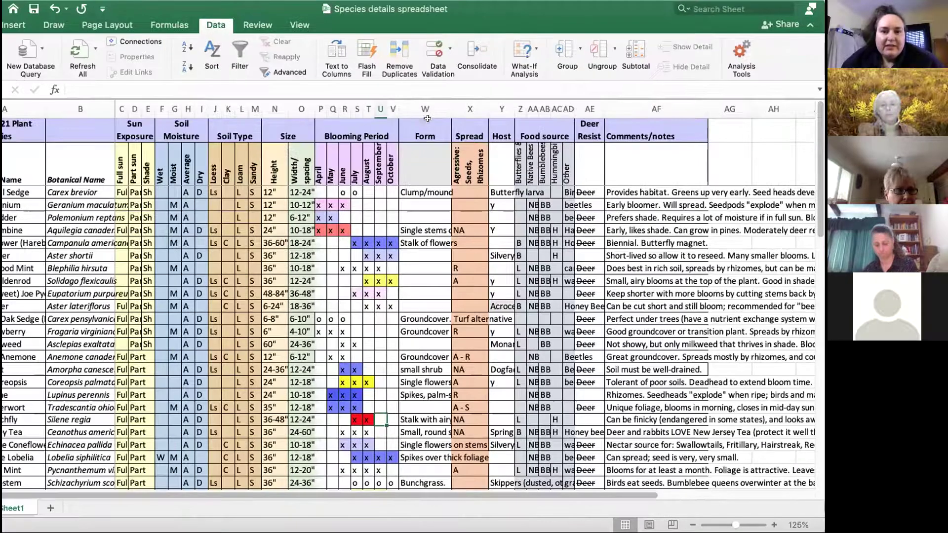
Highlight the Form and Spread columns and examine the spread codes for Zigzag Goldenrod and Ohio Spiderwort.
{"action": "left_click", "coordinate": [424, 109]}
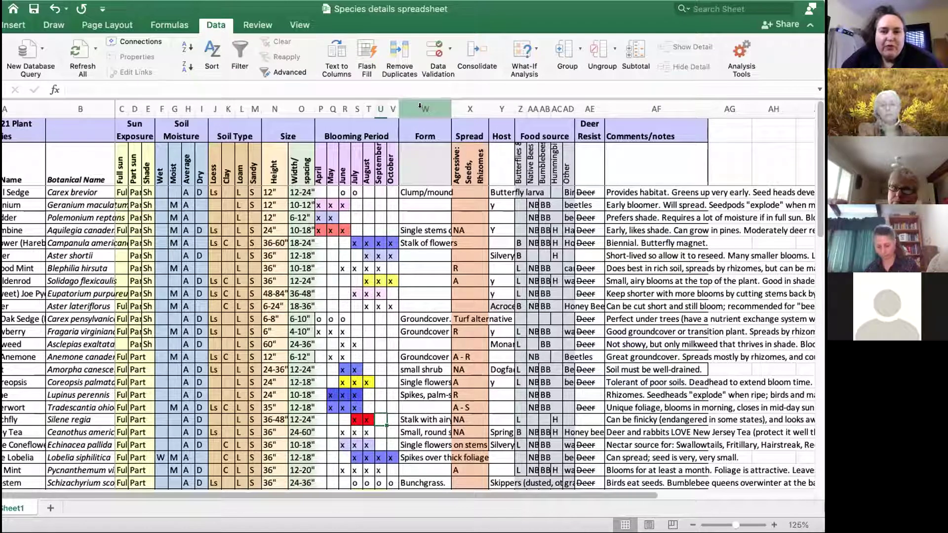
{"action": "left_click", "coordinate": [469, 109]}
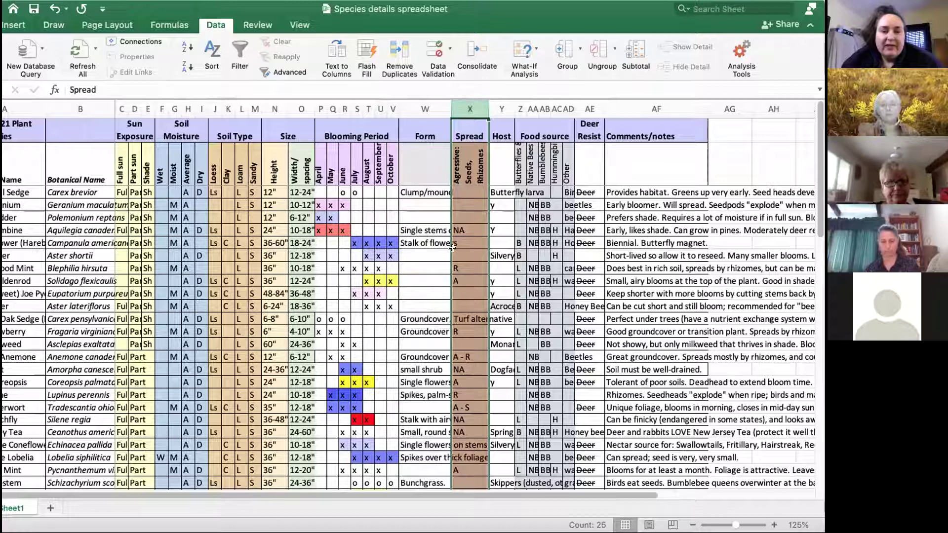
{"action": "left_click", "coordinate": [467, 280]}
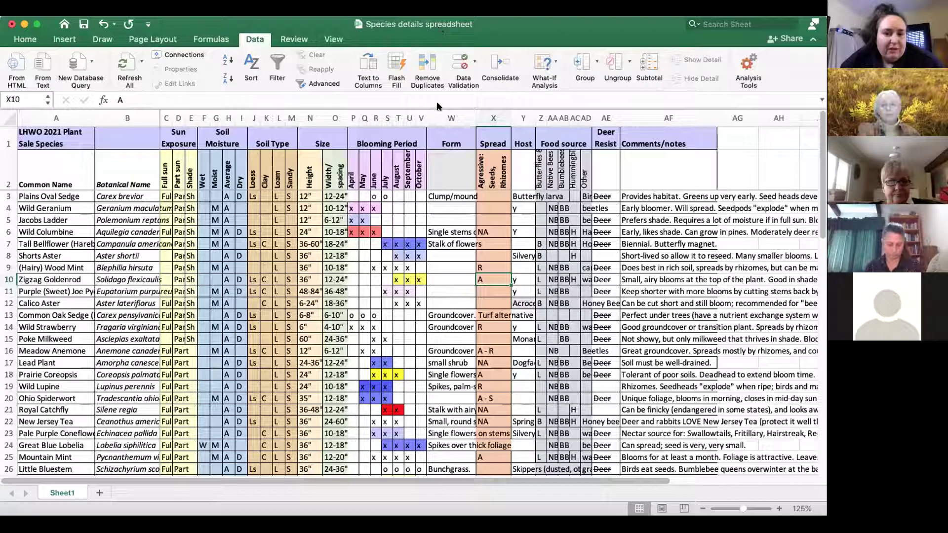
{"action": "left_click", "coordinate": [7, 278]}
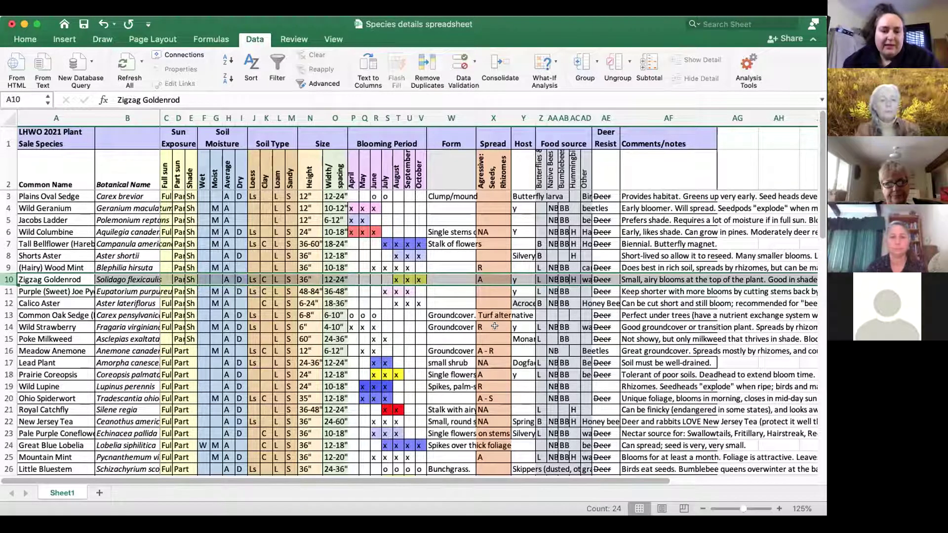
{"action": "left_click", "coordinate": [489, 395]}
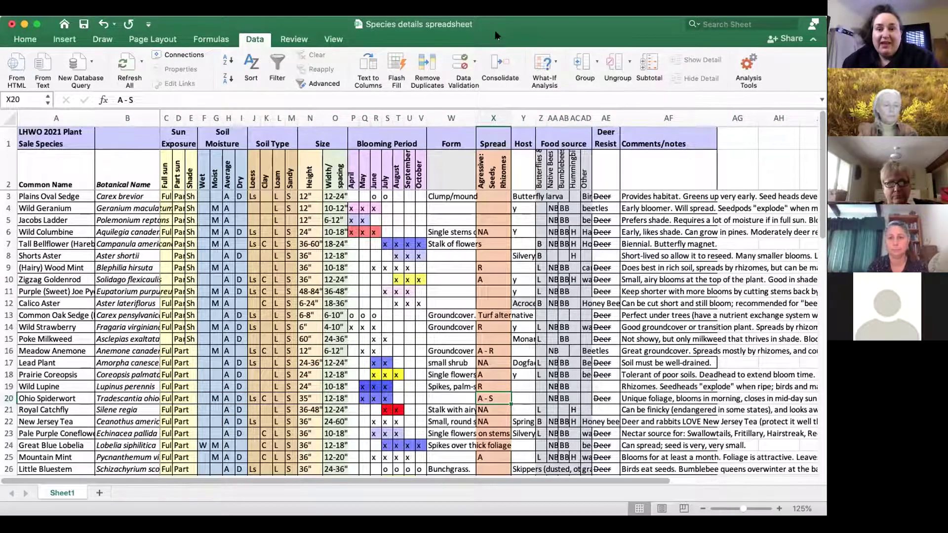
Highlight the Comments/notes column and look through the notes for the plants further down the list.
{"action": "scroll", "coordinate": [636, 202], "scroll_direction": "down", "scroll_amount": 2}
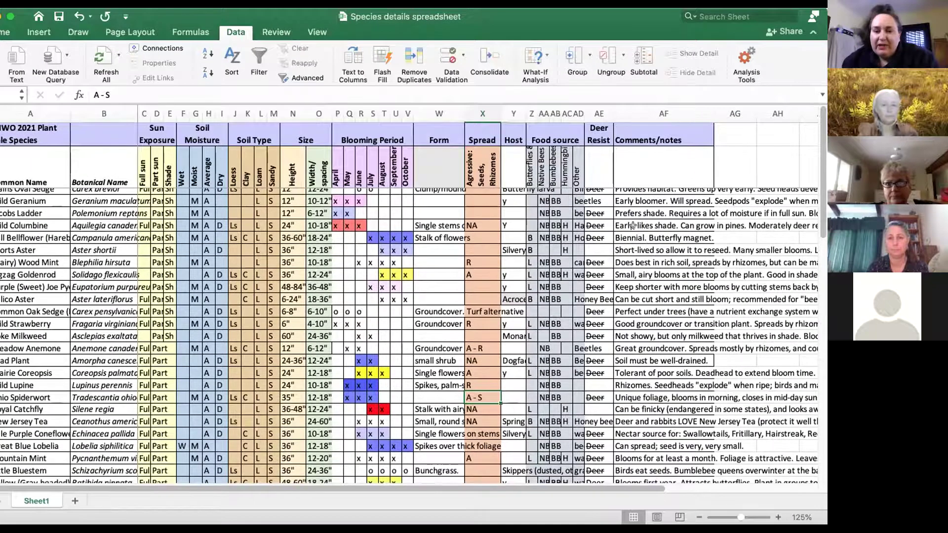
{"action": "scroll", "coordinate": [635, 291], "scroll_direction": "down", "scroll_amount": 2}
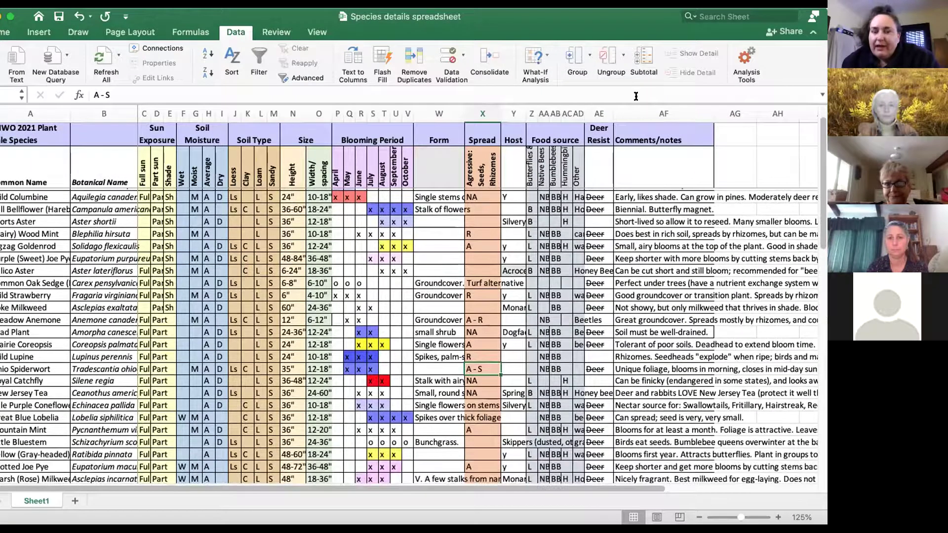
{"action": "left_click", "coordinate": [641, 112]}
{"action": "scroll", "coordinate": [656, 306], "scroll_direction": "down", "scroll_amount": 4}
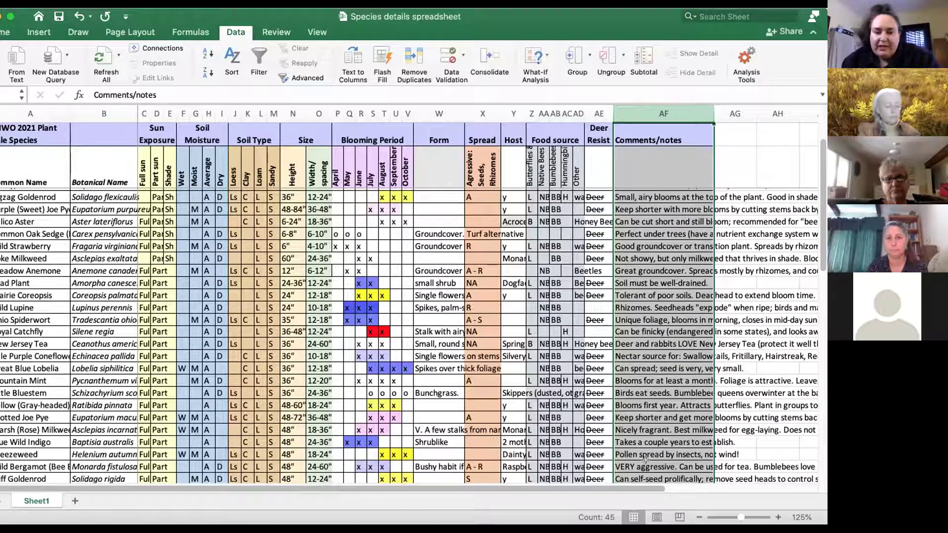
{"action": "scroll", "coordinate": [449, 442], "scroll_direction": "down", "scroll_amount": 2}
{"action": "scroll", "coordinate": [449, 442], "scroll_direction": "down", "scroll_amount": 2}
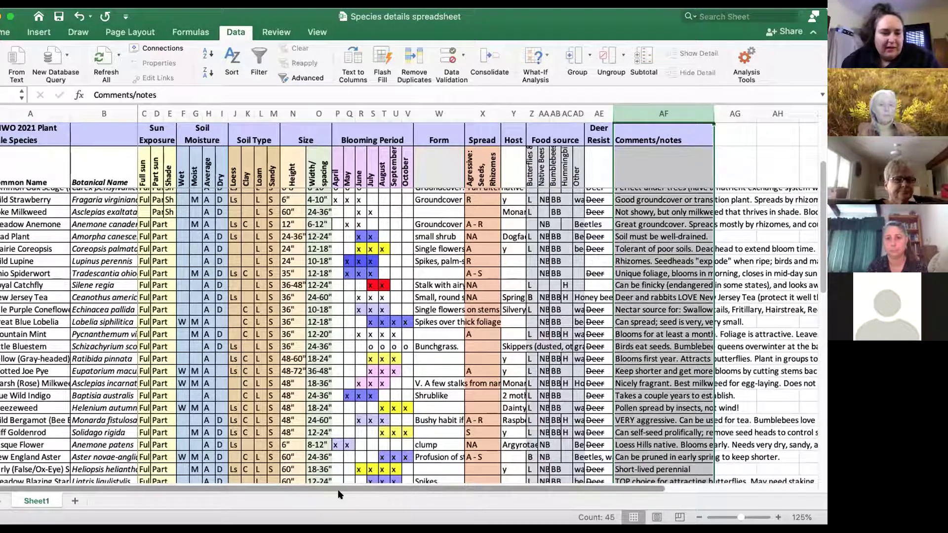
{"action": "double_click", "coordinate": [289, 16]}
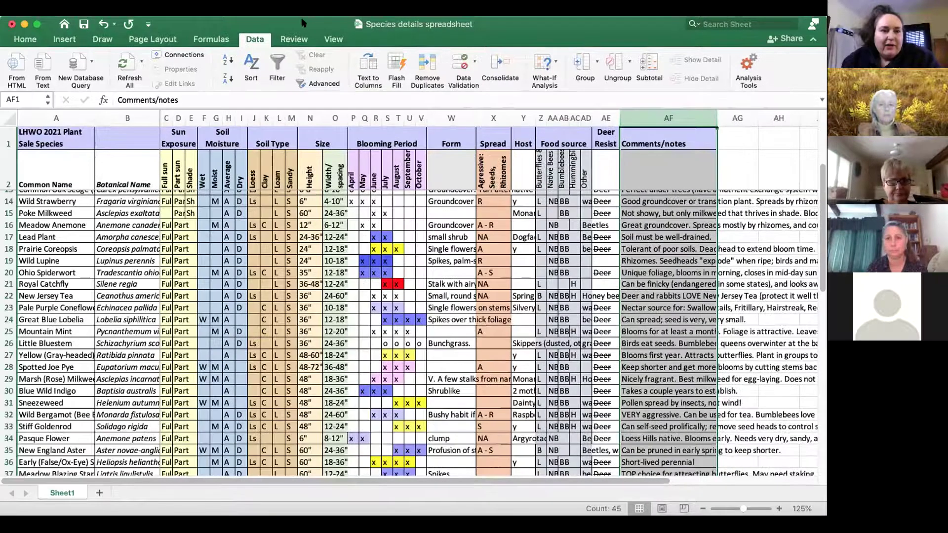